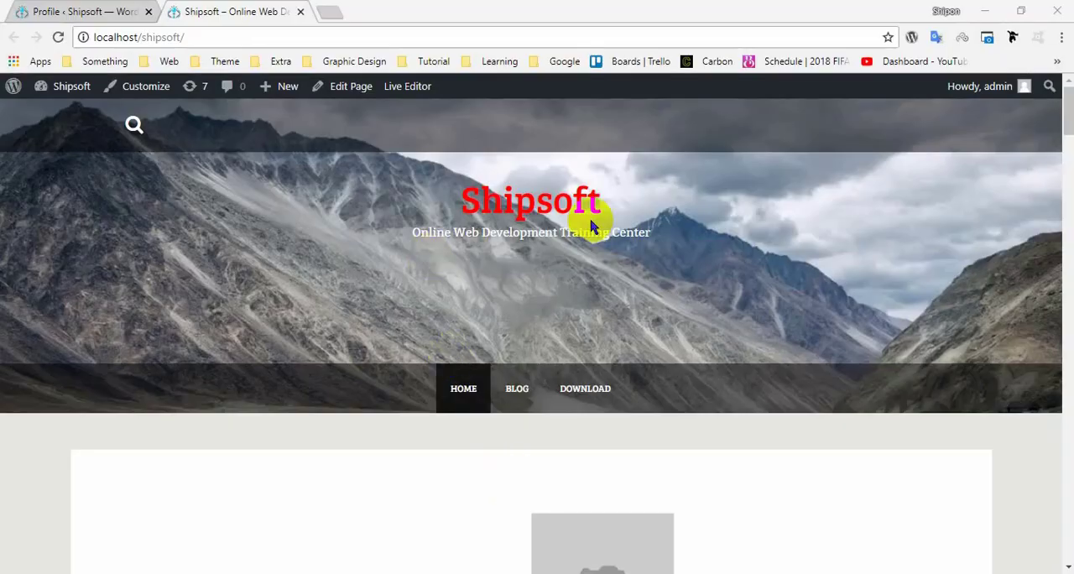
# Switch to the WordPress dashboard and open the Menus page under Appearance.
pyautogui.scroll(-5, 504, 336)
pyautogui.scroll(5, 548, 384)
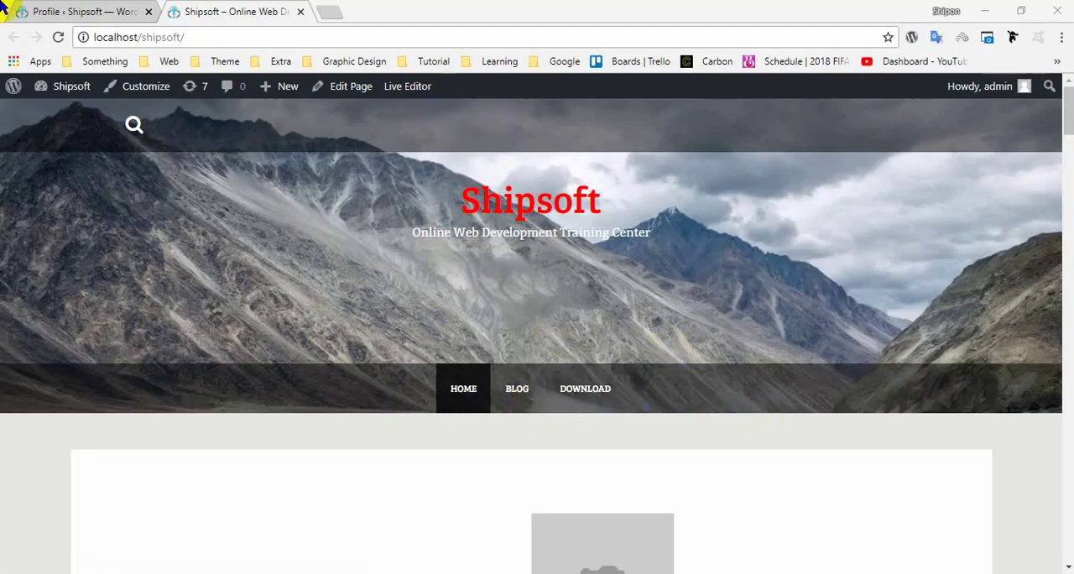
pyautogui.click(48, 6)
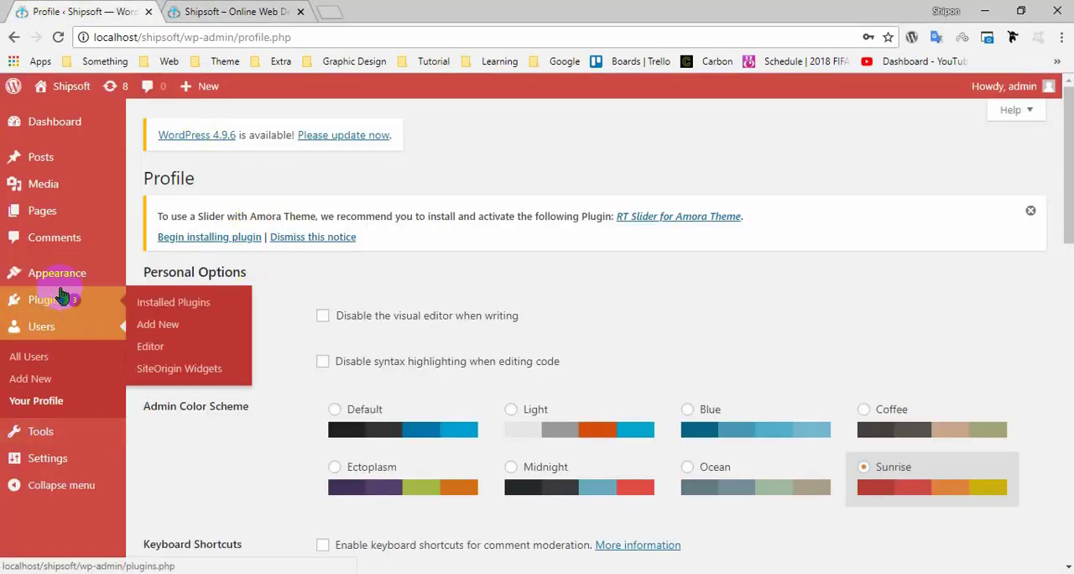
pyautogui.moveTo(84, 279)
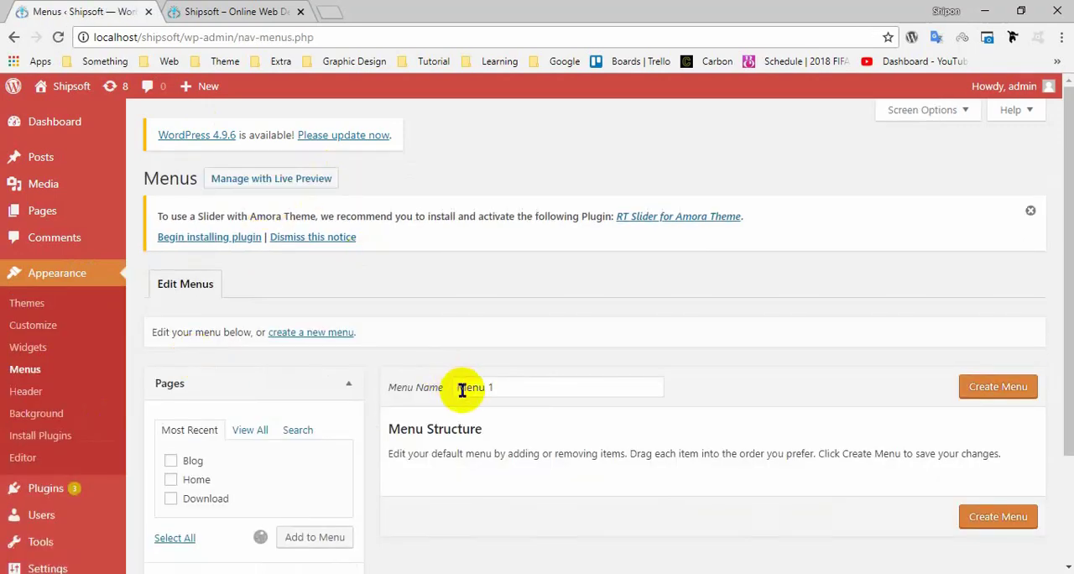
pyautogui.scroll(-3, 462, 391)
pyautogui.scroll(3, 448, 355)
pyautogui.scroll(-2, 683, 522)
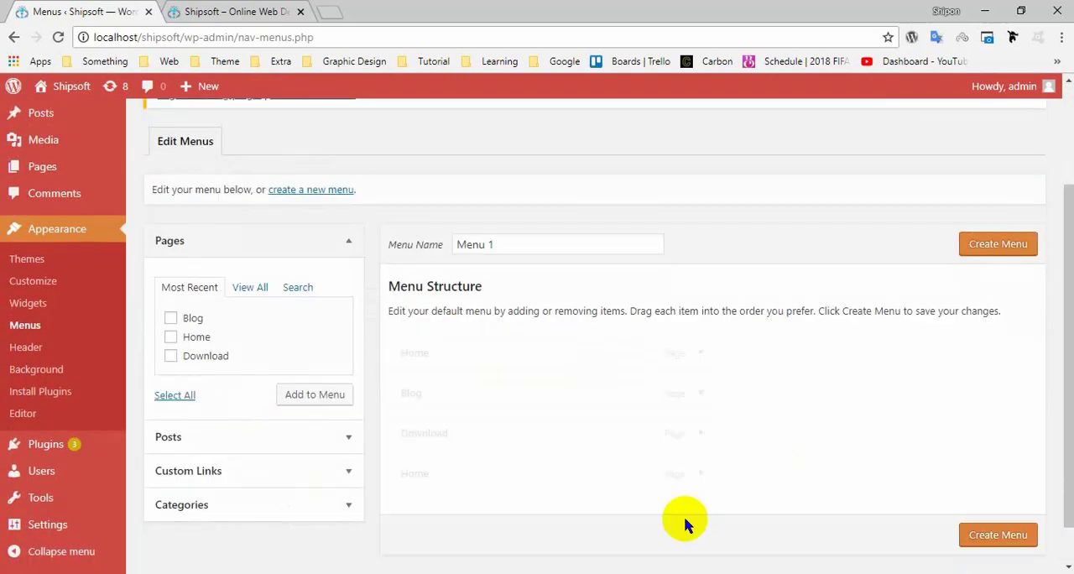
pyautogui.moveTo(508, 244); pyautogui.dragTo(401, 243)
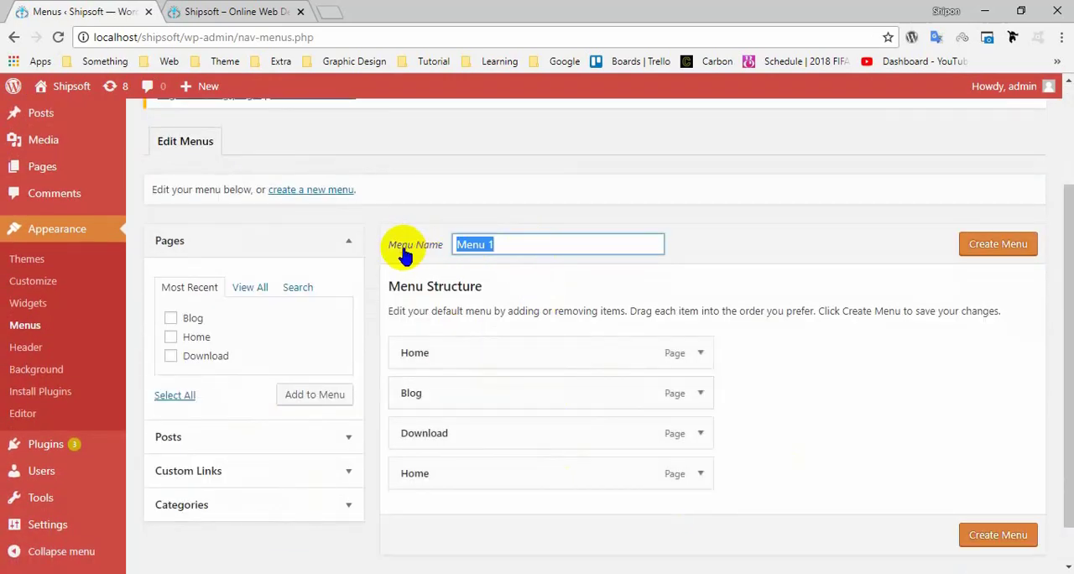
pyautogui.moveTo(502, 244); pyautogui.dragTo(412, 259)
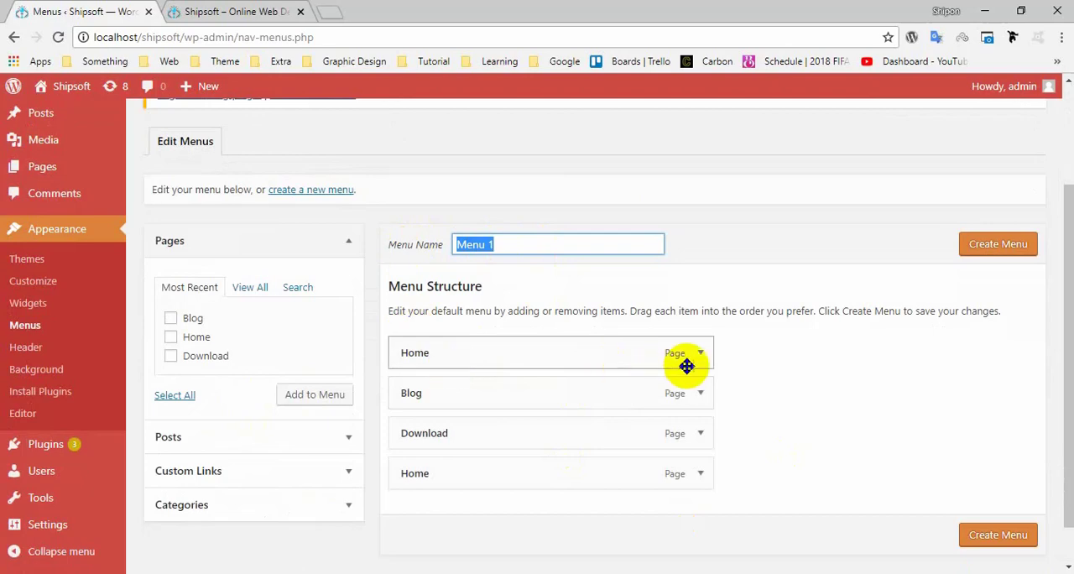
# Remove the default Home, Blog, Download and second Home items from the menu structure.
pyautogui.click(699, 353)
pyautogui.scroll(-2, 587, 378)
pyautogui.click(424, 307)
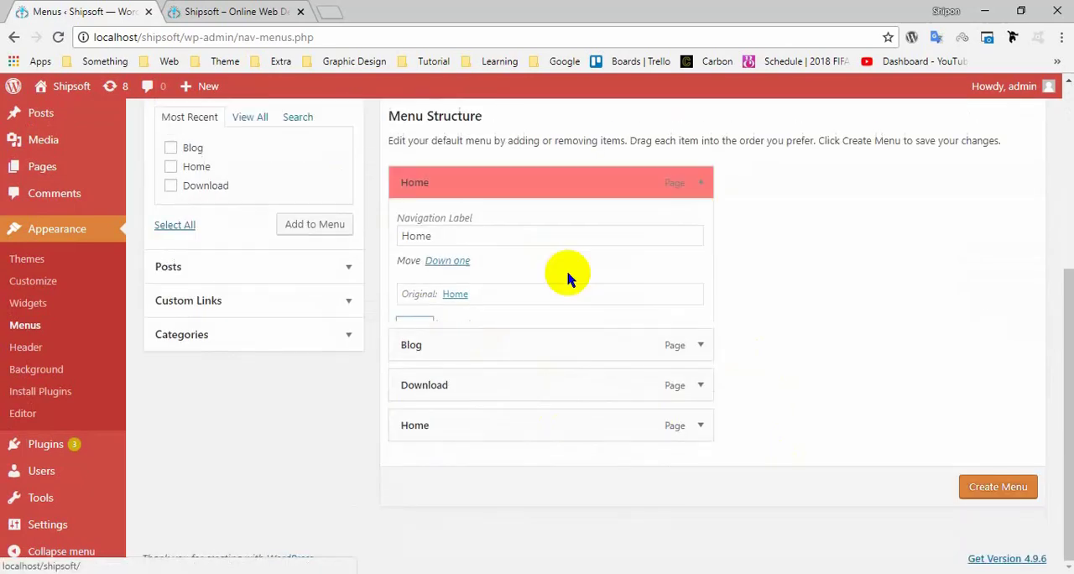
pyautogui.click(699, 344)
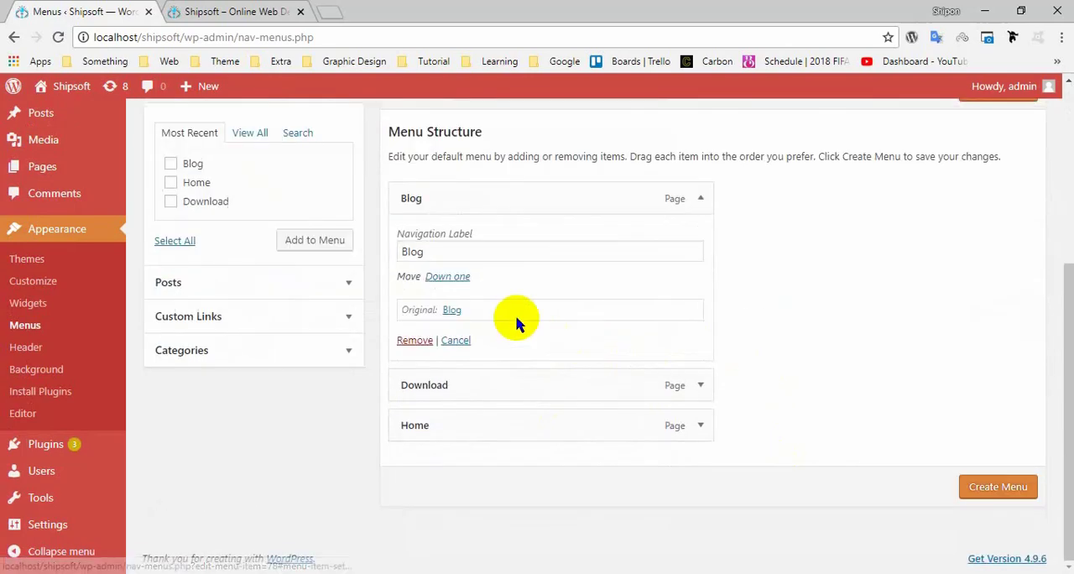
pyautogui.click(413, 338)
pyautogui.click(699, 352)
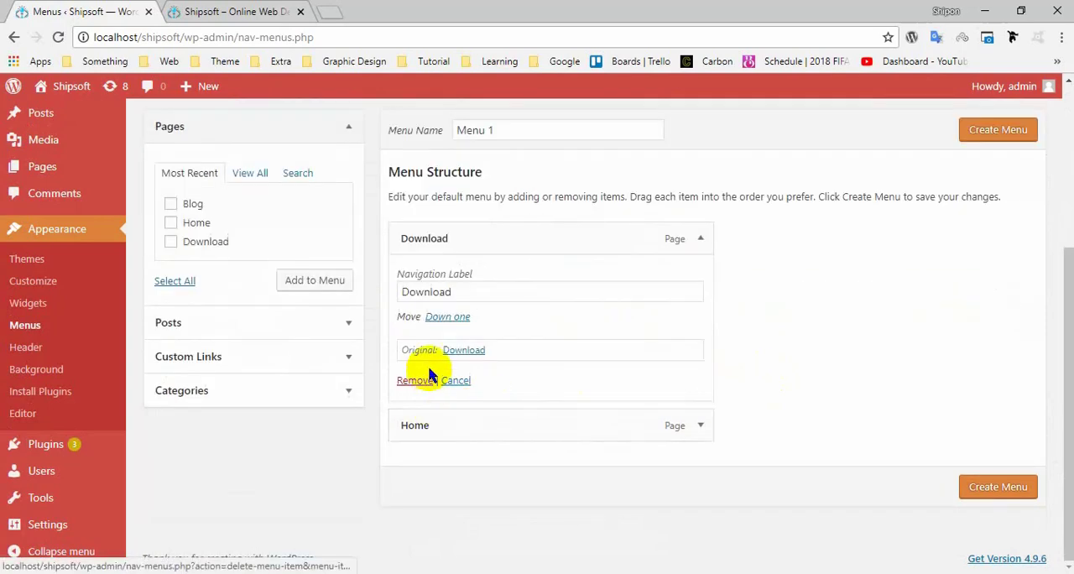
pyautogui.click(424, 380)
pyautogui.click(694, 360)
pyautogui.scroll(-1, 545, 403)
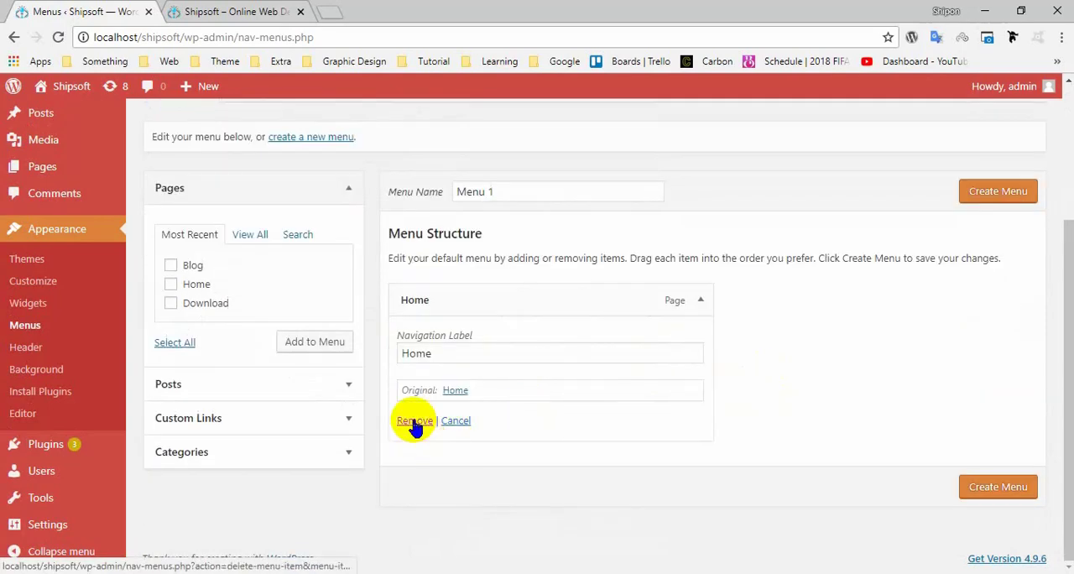
pyautogui.click(411, 423)
# Name the menu "Main Menu" and create it.
pyautogui.click(528, 322)
pyautogui.moveTo(527, 322); pyautogui.dragTo(335, 312)
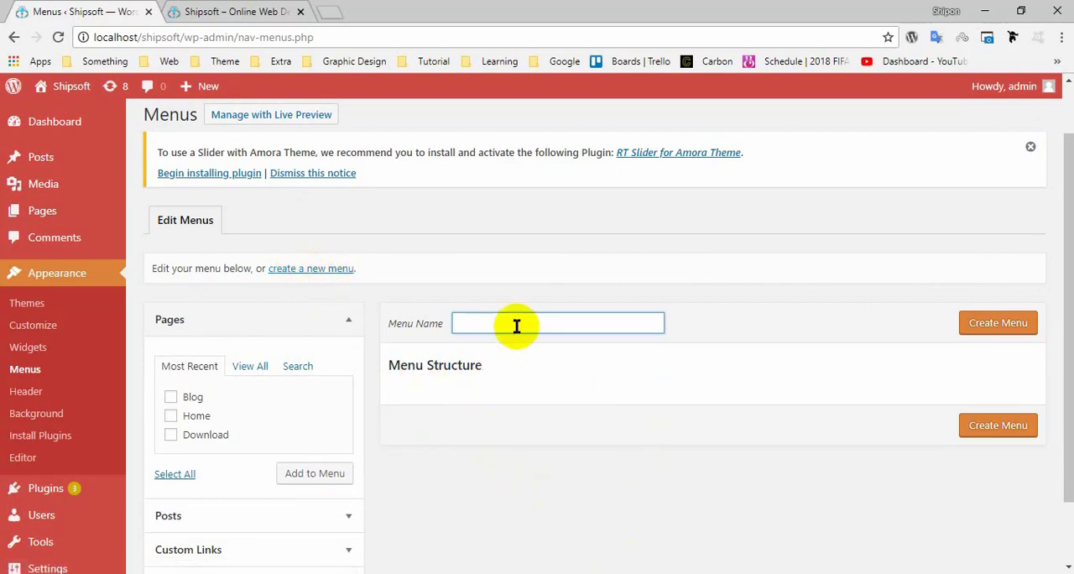
pyautogui.write('Main Menu')
pyautogui.click(461, 341)
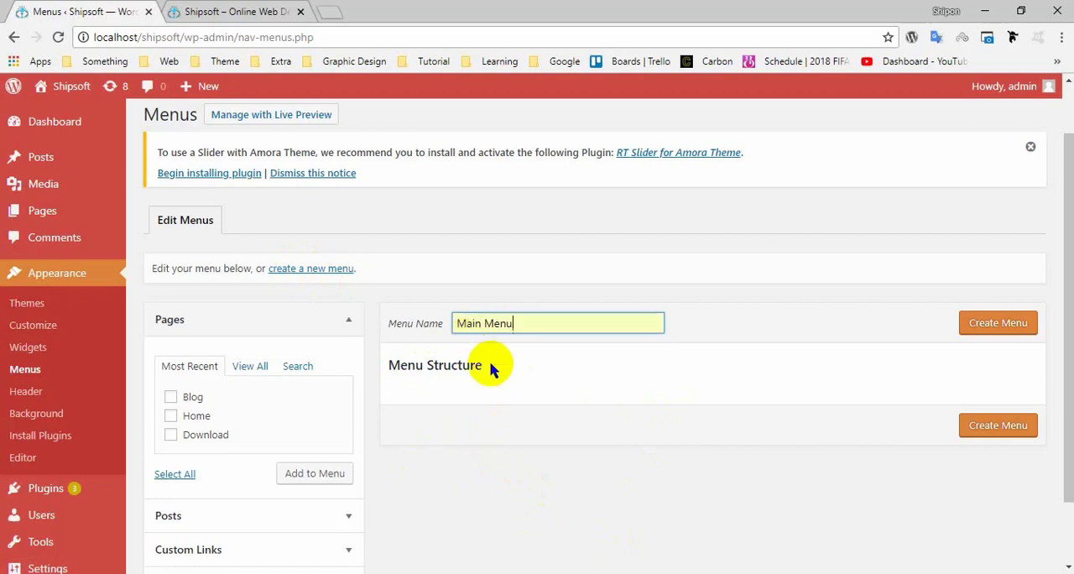
pyautogui.click(1013, 320)
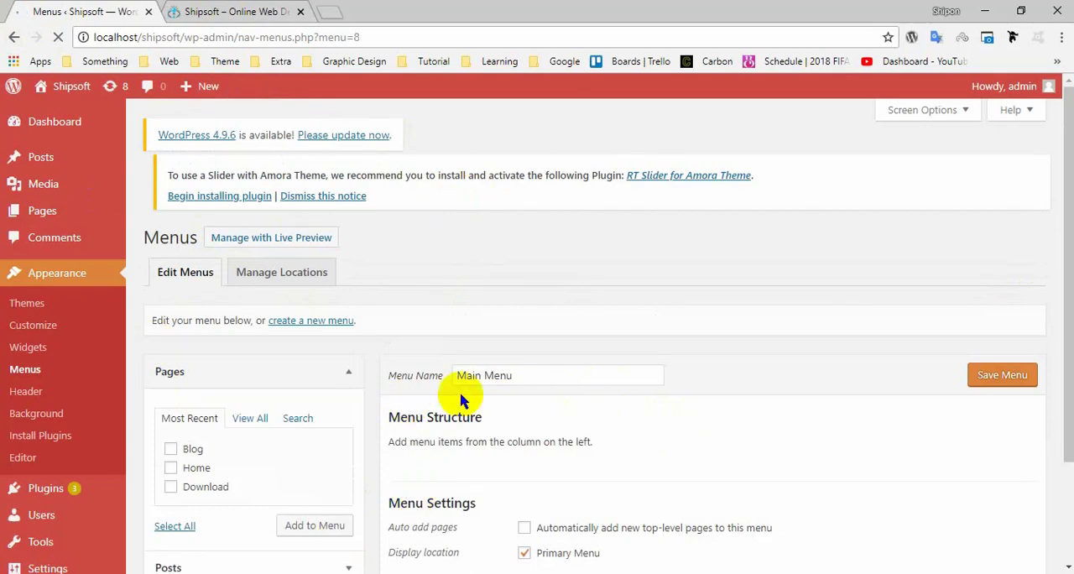
# Add the first Home page, Blog and Download from the list of all pages to the Main Menu.
pyautogui.scroll(-3, 461, 401)
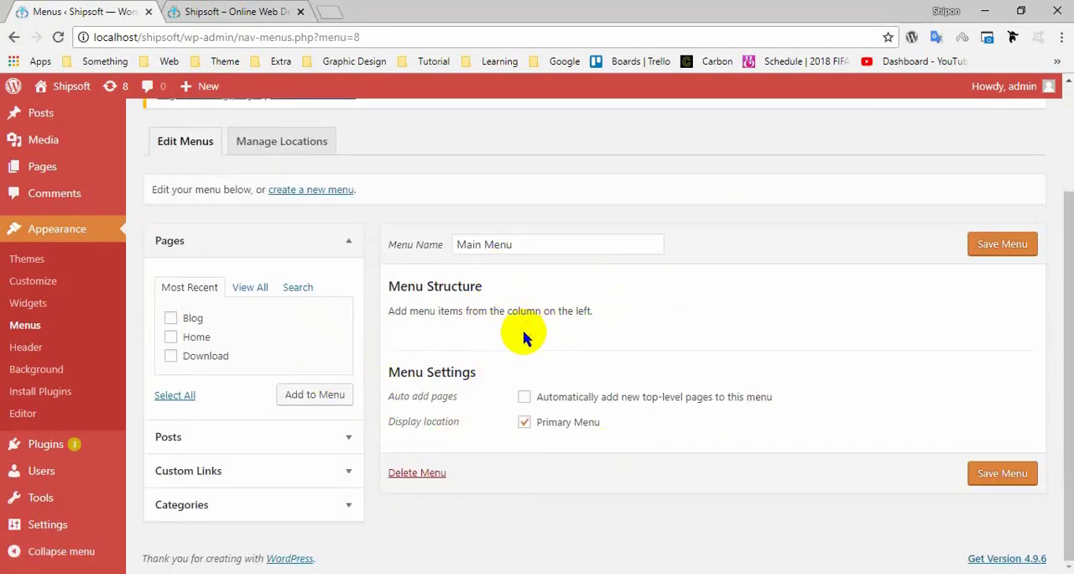
pyautogui.scroll(3, 486, 312)
pyautogui.scroll(-3, 487, 319)
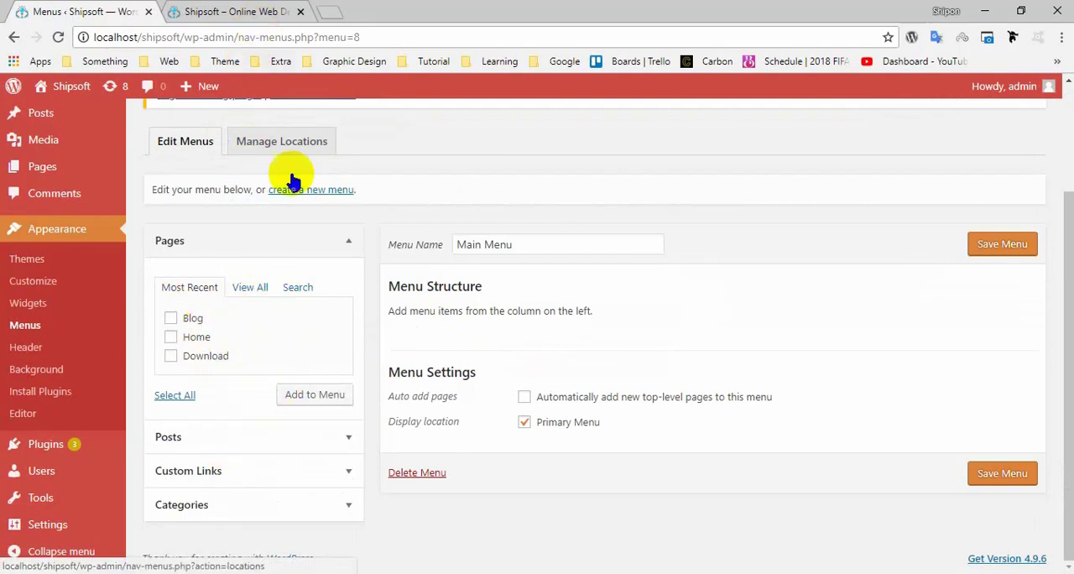
pyautogui.click(249, 287)
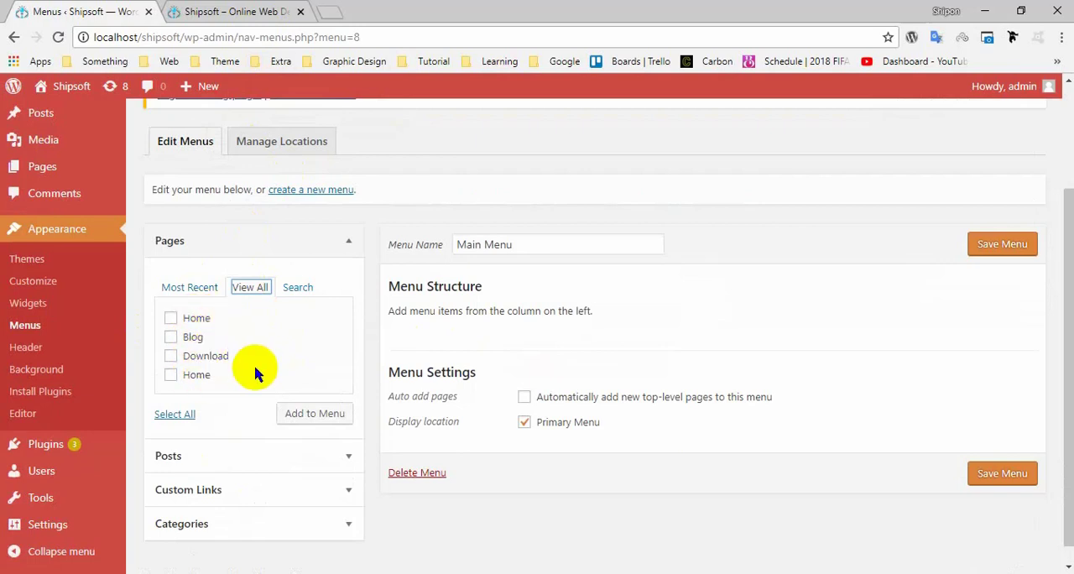
pyautogui.click(201, 318)
pyautogui.click(195, 337)
pyautogui.click(208, 355)
pyautogui.click(312, 412)
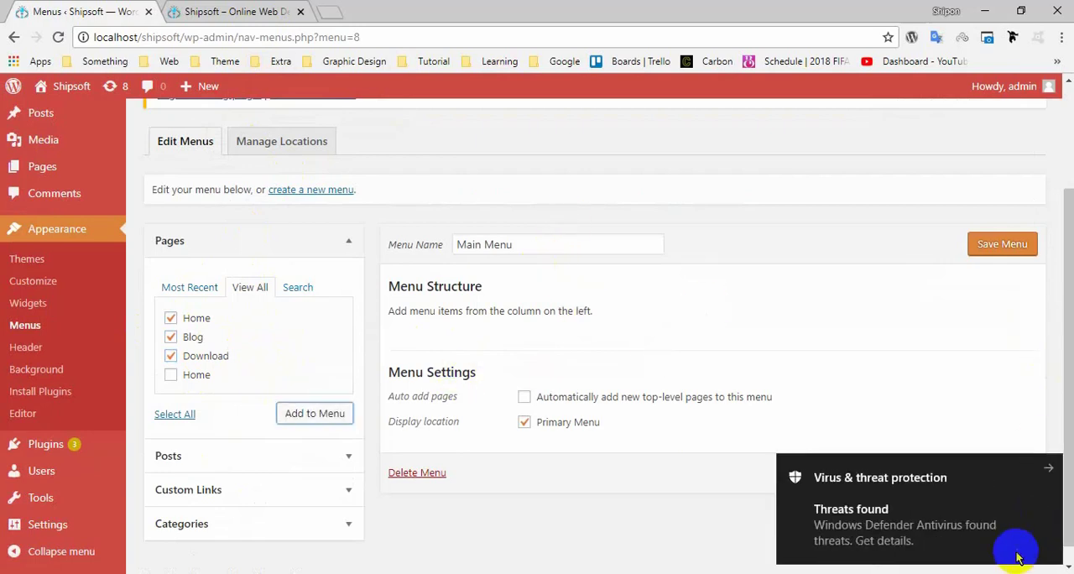
pyautogui.click(1040, 466)
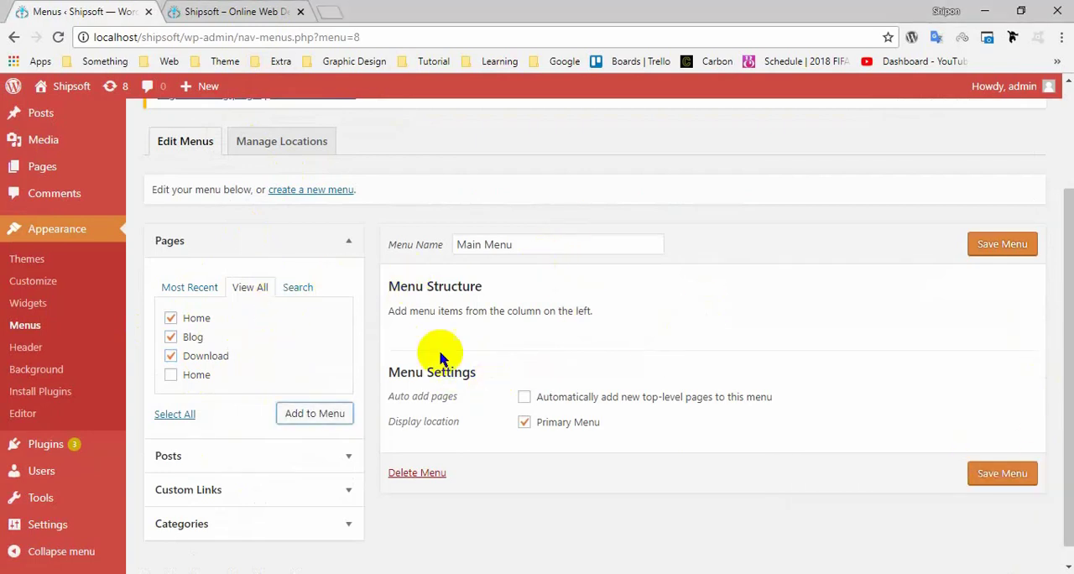
pyautogui.click(304, 416)
pyautogui.scroll(-1, 643, 458)
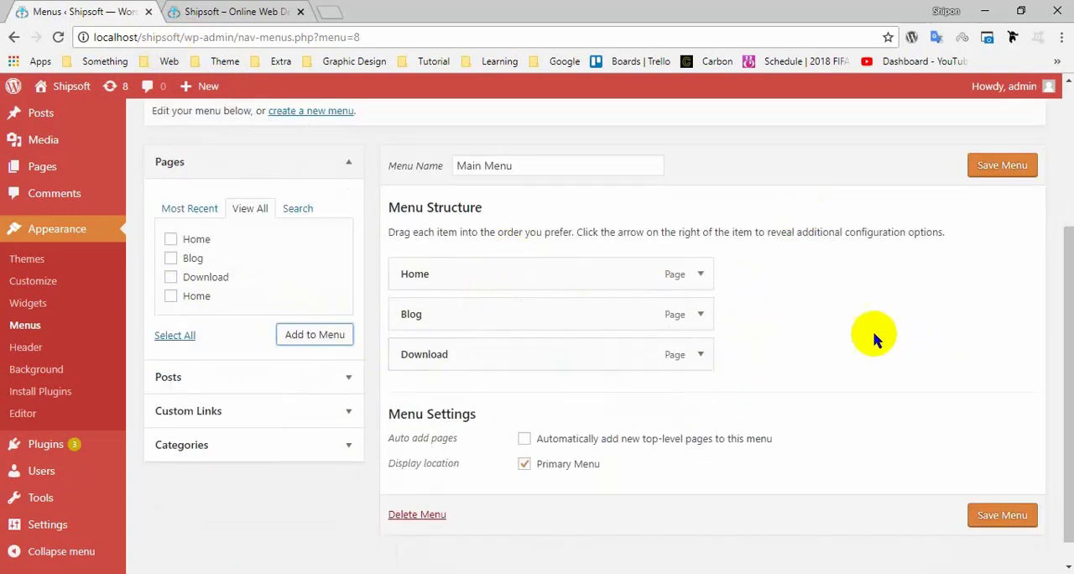
pyautogui.scroll(-1, 595, 391)
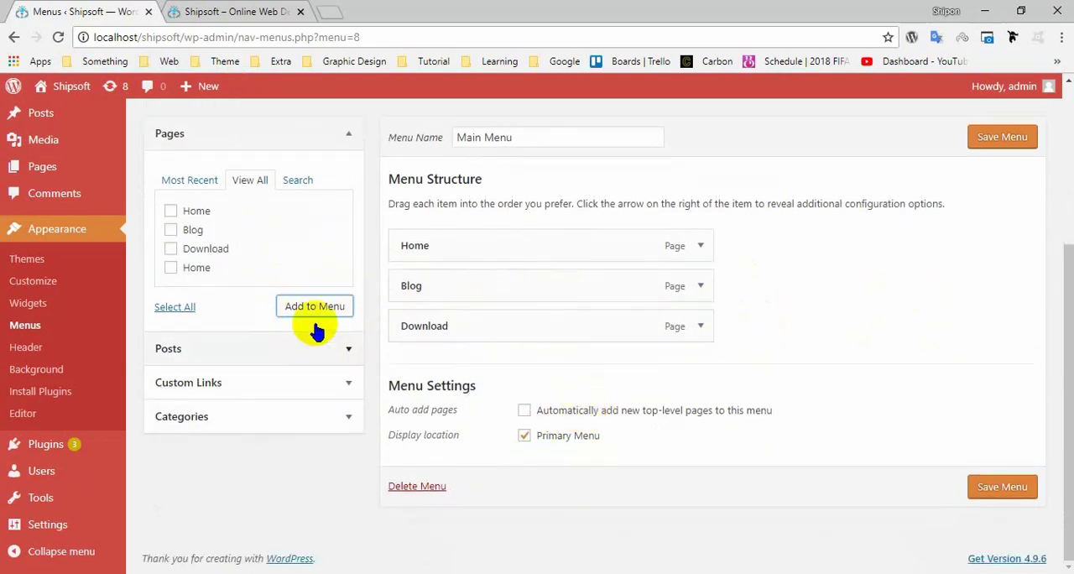
pyautogui.click(323, 384)
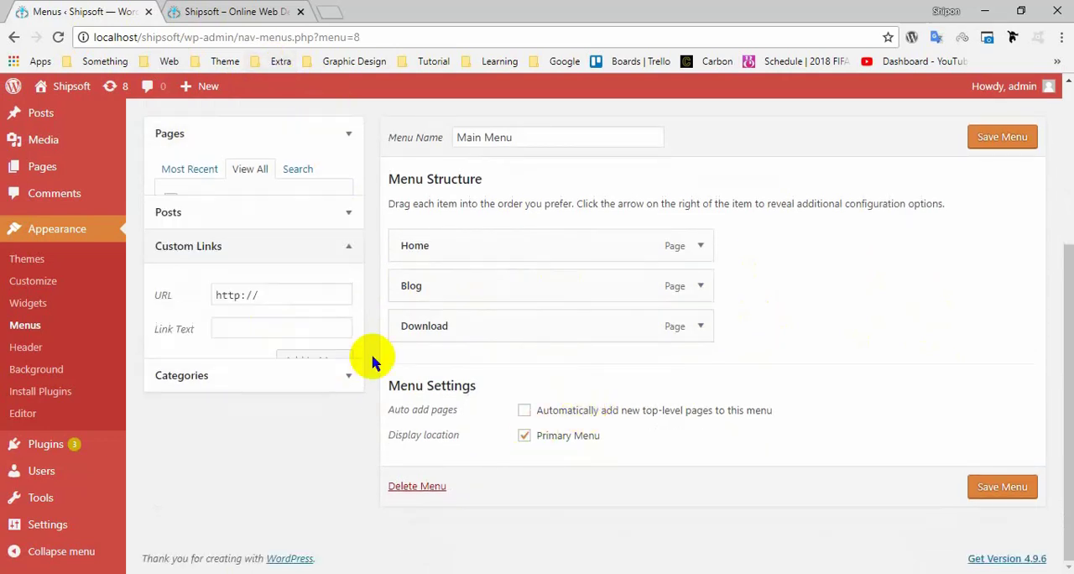
pyautogui.click(284, 256)
pyautogui.moveTo(307, 250); pyautogui.dragTo(192, 250)
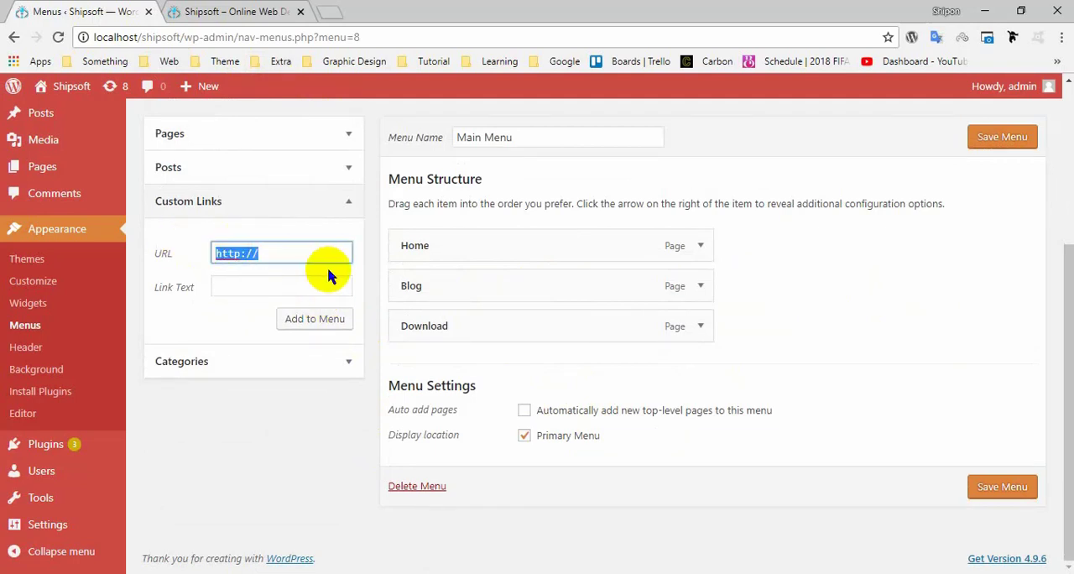
pyautogui.write('#')
pyautogui.moveTo(247, 263); pyautogui.dragTo(134, 270)
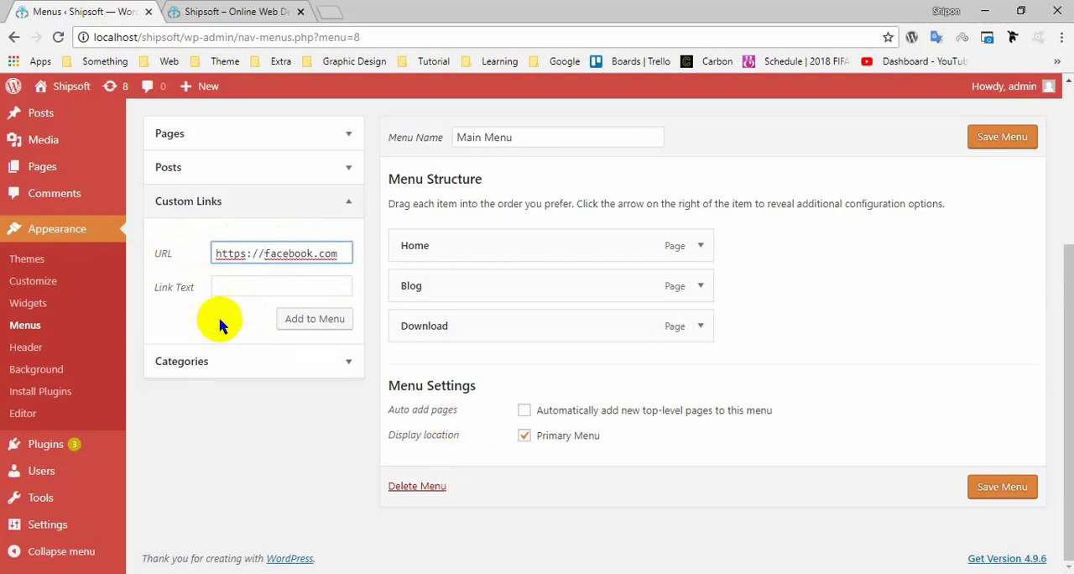
pyautogui.click(238, 286)
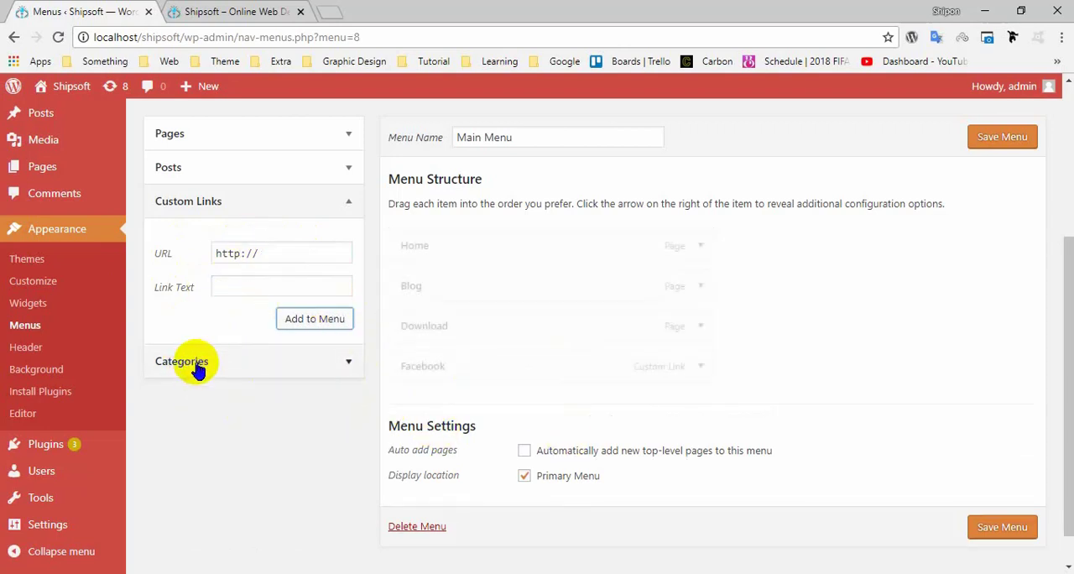
# Save the Main Menu with its page items and the Facebook link.
pyautogui.click(254, 160)
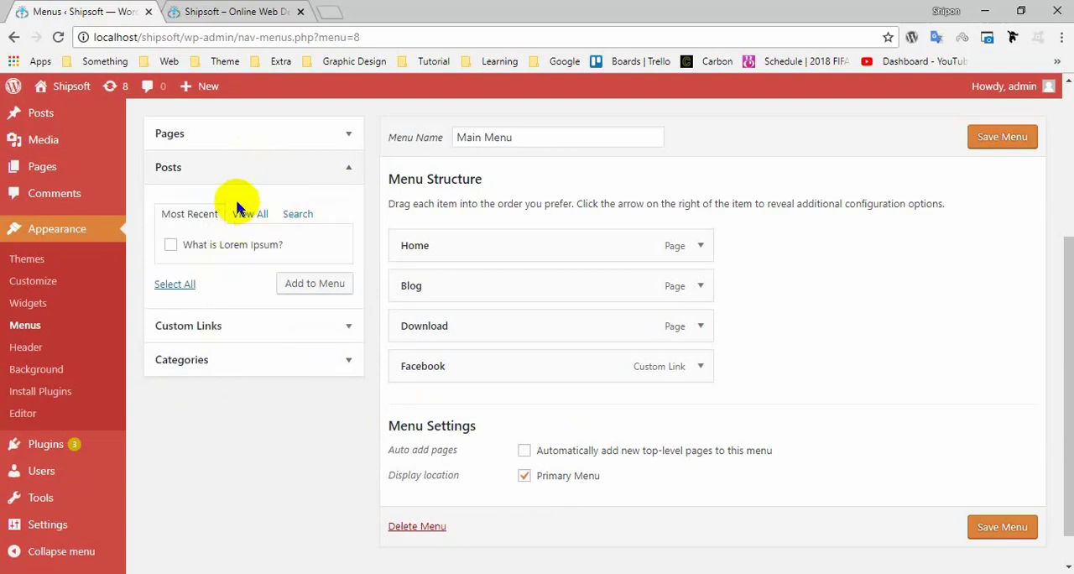
pyautogui.click(317, 171)
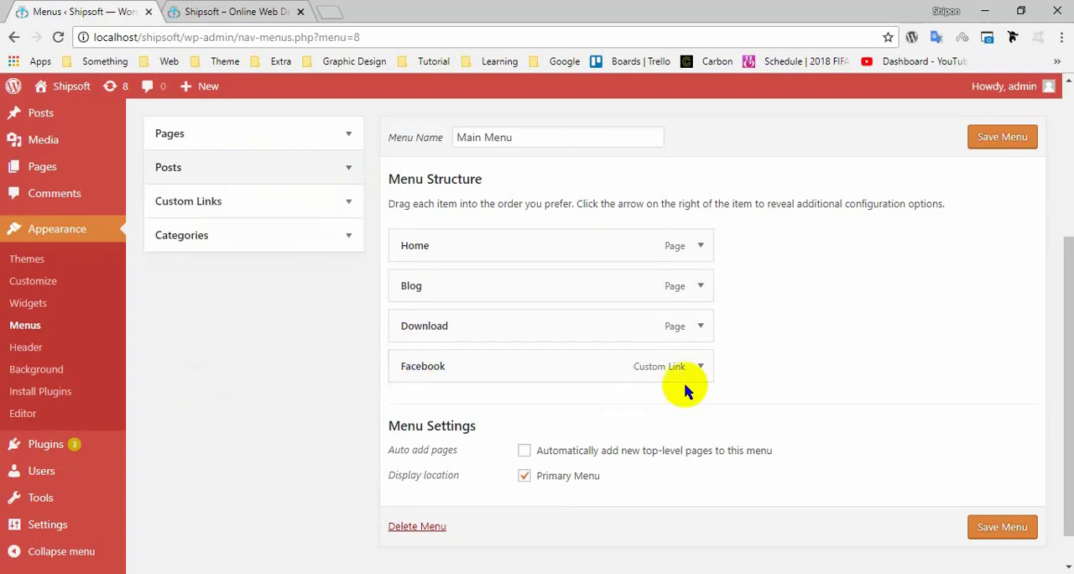
pyautogui.click(1011, 144)
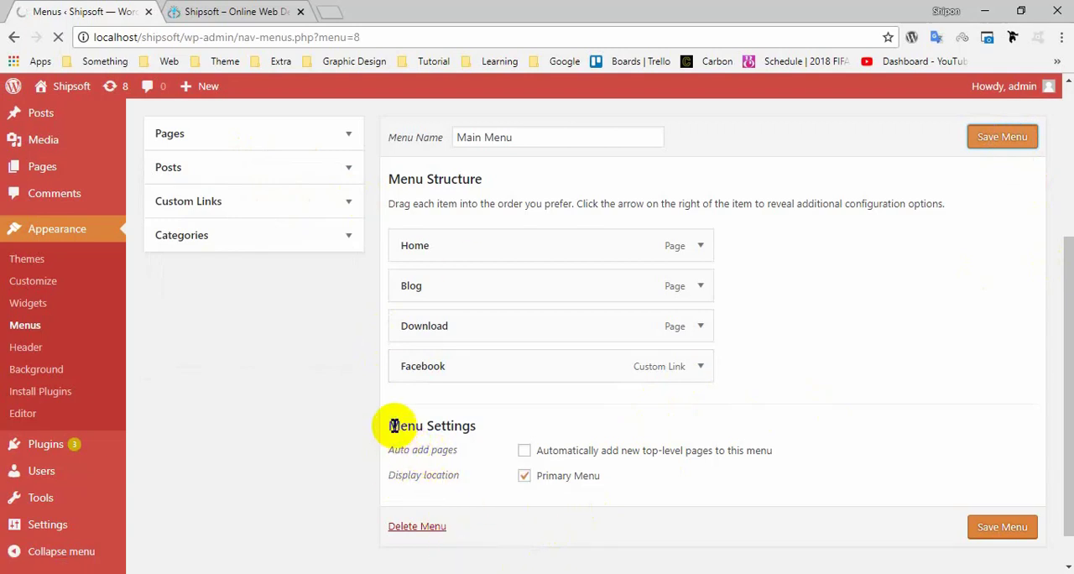
pyautogui.moveTo(400, 426); pyautogui.dragTo(474, 417)
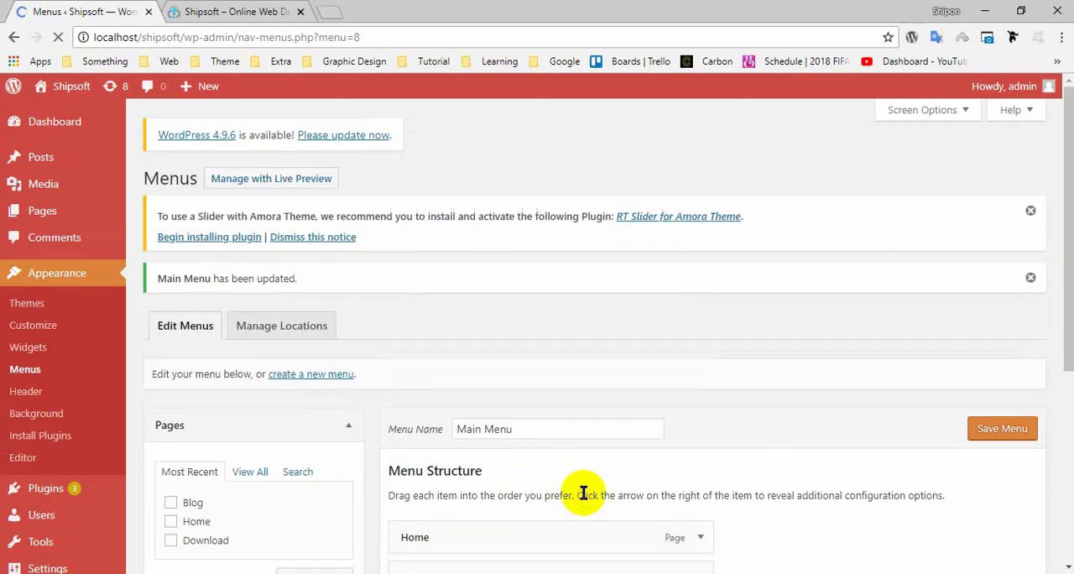
pyautogui.scroll(-4, 581, 487)
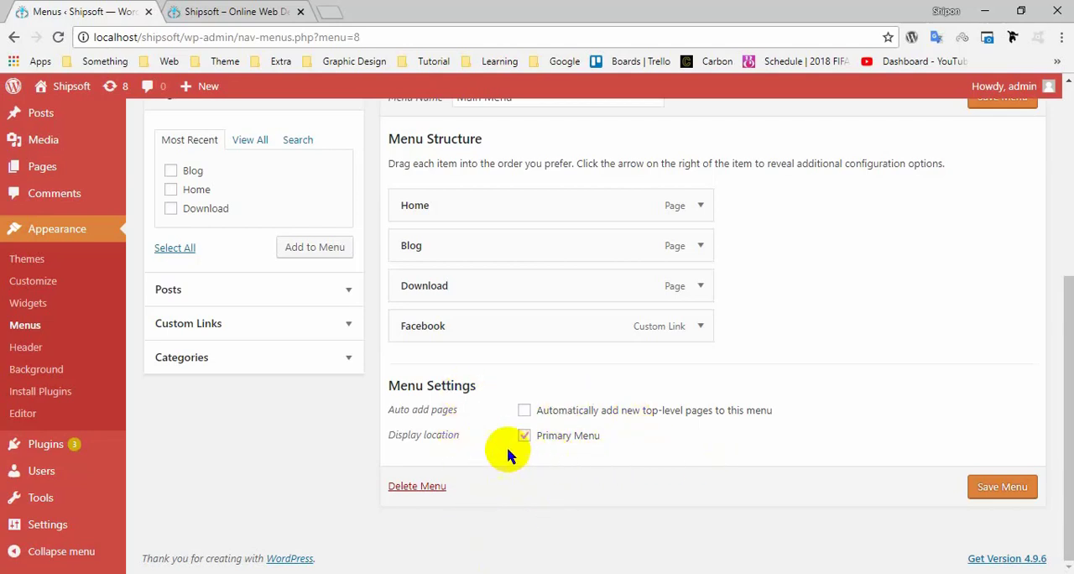
pyautogui.moveTo(477, 442); pyautogui.dragTo(374, 440)
# Switch to the Shipsoft home page and reload it to check the navigation menu.
pyautogui.click(282, 12)
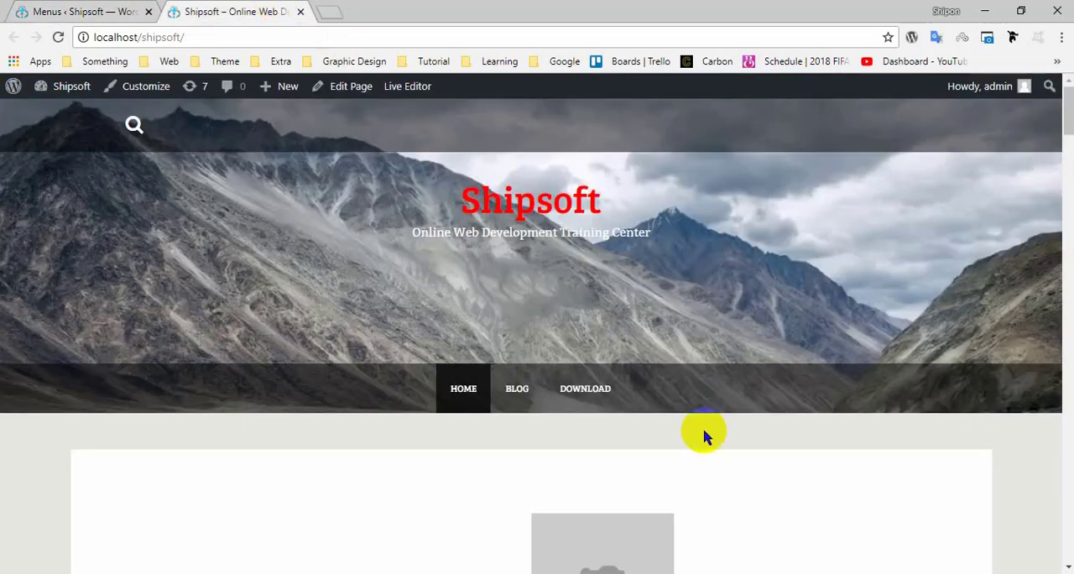
pyautogui.click(80, 12)
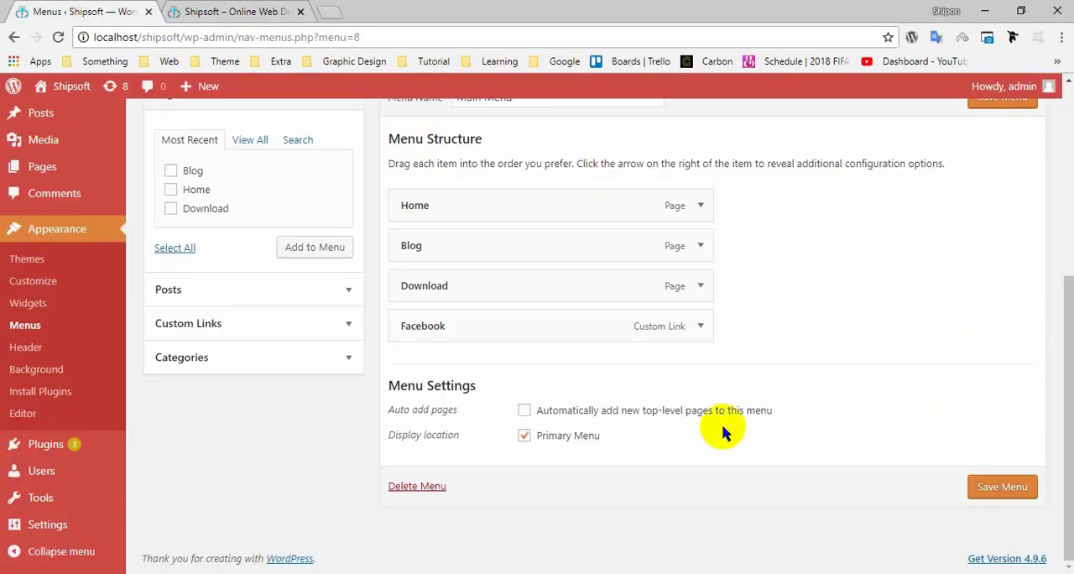
pyautogui.click(252, 12)
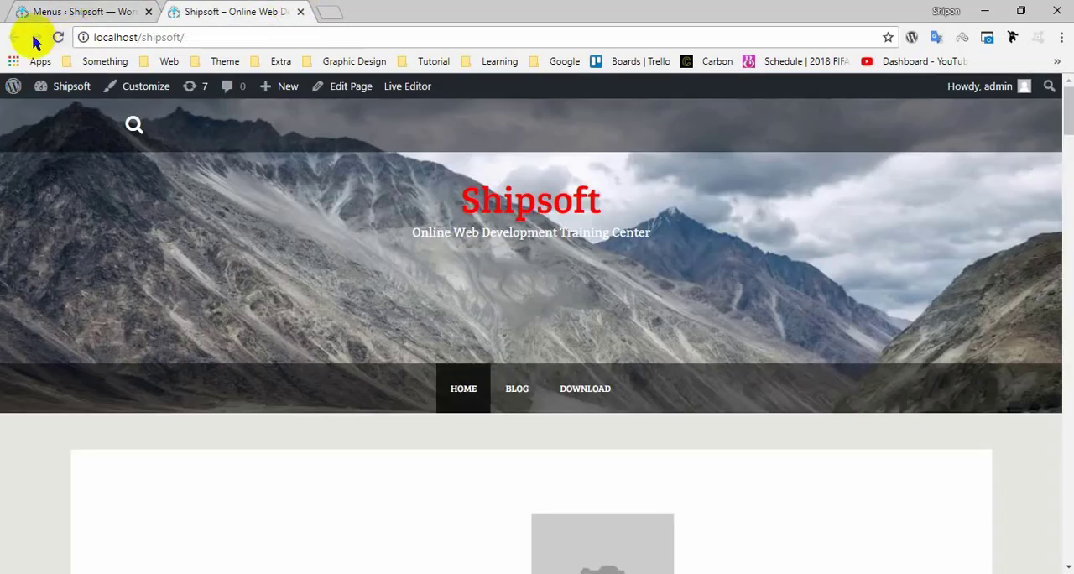
pyautogui.click(55, 38)
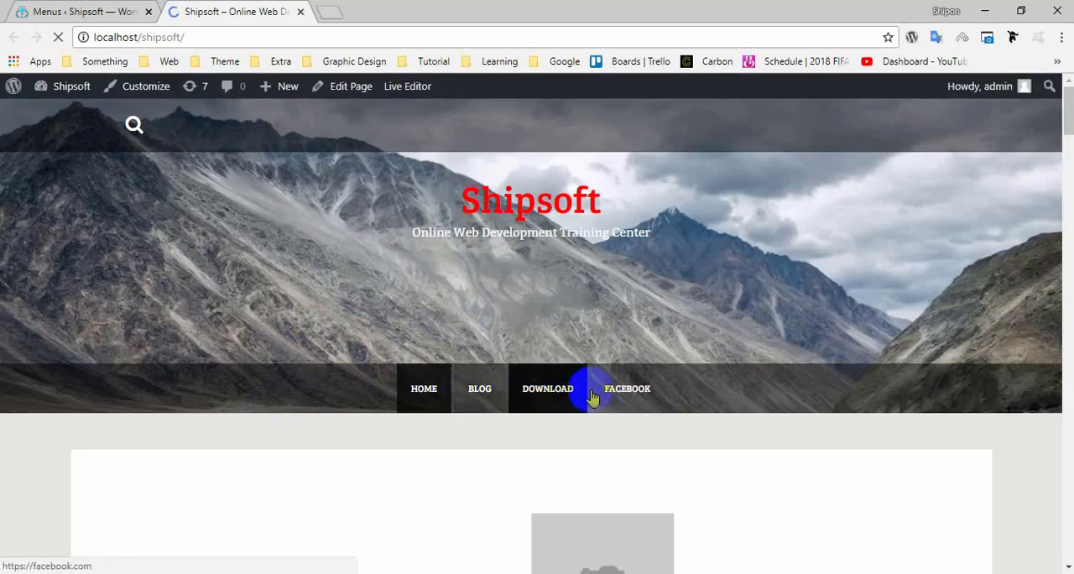
# Return to the Menus admin page and create a new menu named "New Manu".
pyautogui.click(88, 11)
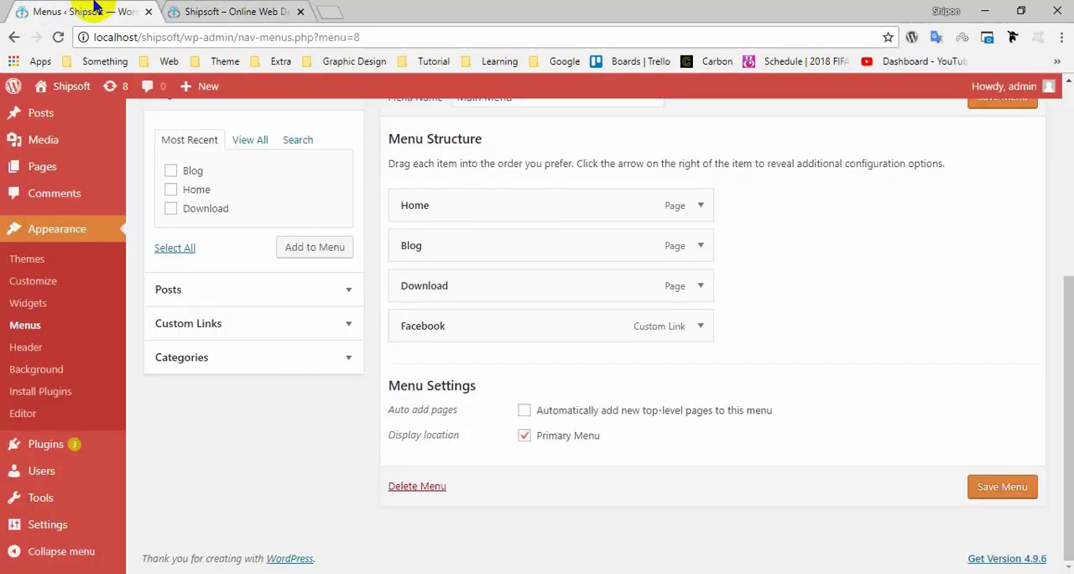
pyautogui.scroll(5, 612, 395)
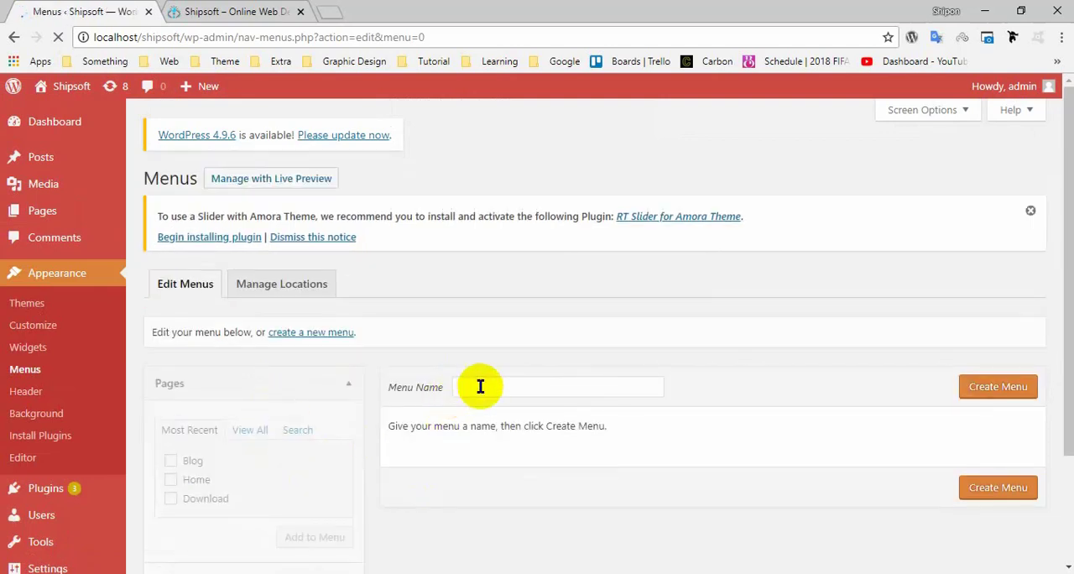
pyautogui.click(549, 384)
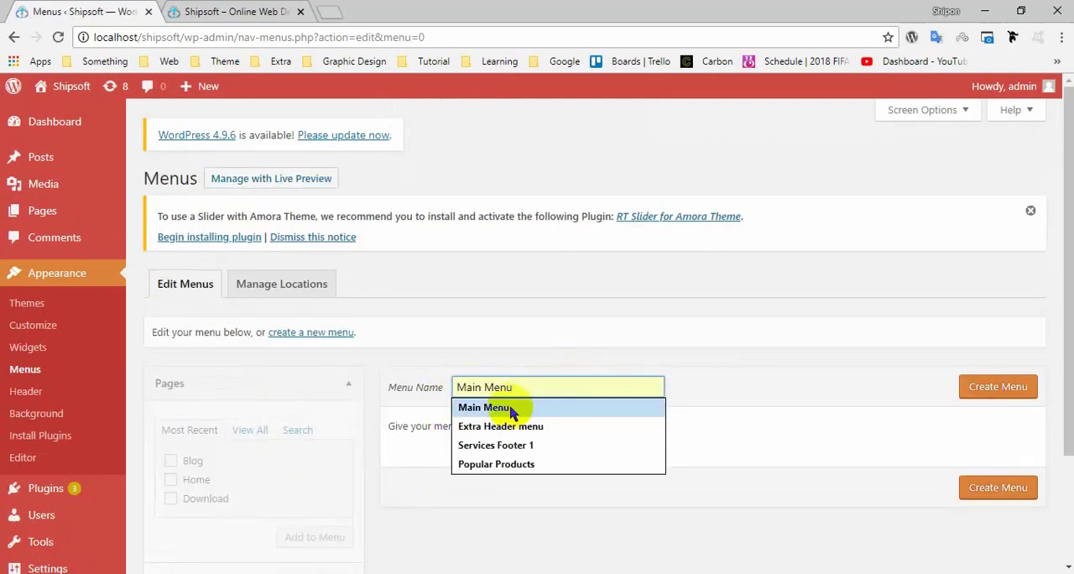
pyautogui.write('New Manu')
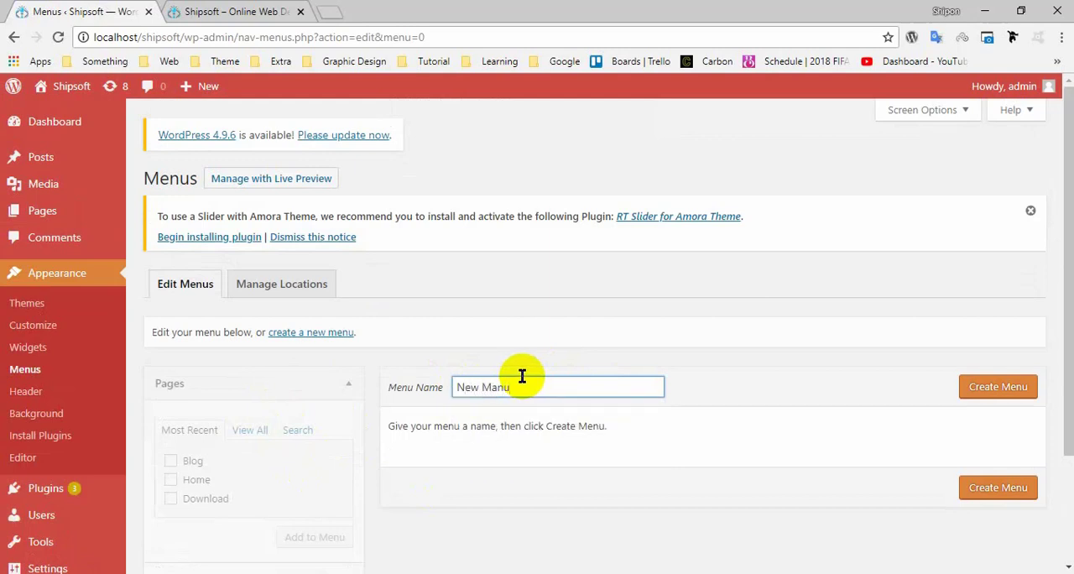
pyautogui.click(995, 388)
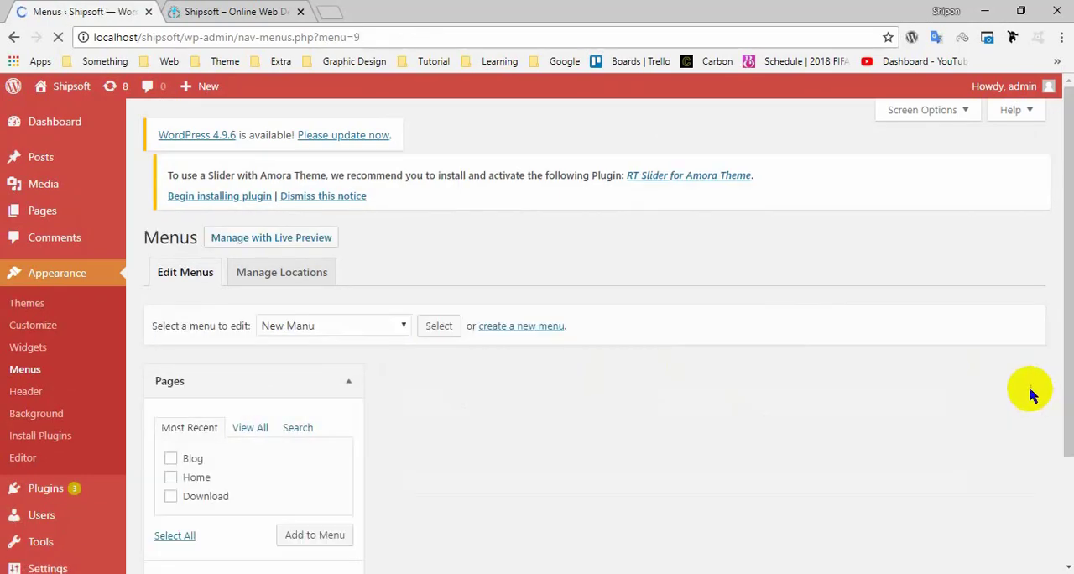
# Add a custom link to New Manu with the URL # and the link text "Menu 1".
pyautogui.scroll(-3, 567, 383)
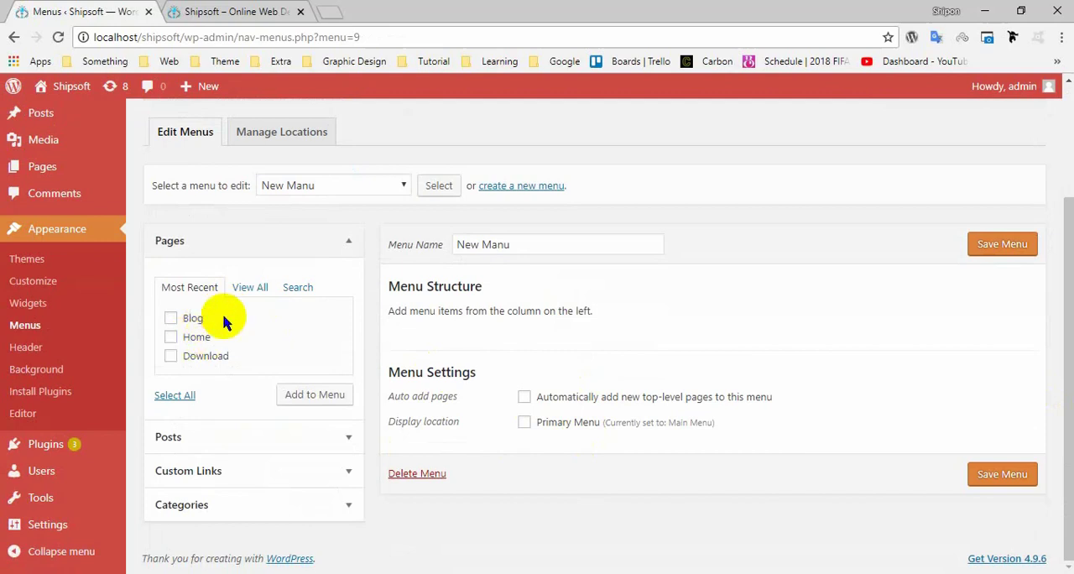
pyautogui.click(209, 345)
pyautogui.click(193, 319)
pyautogui.click(223, 467)
pyautogui.moveTo(278, 379); pyautogui.dragTo(141, 384)
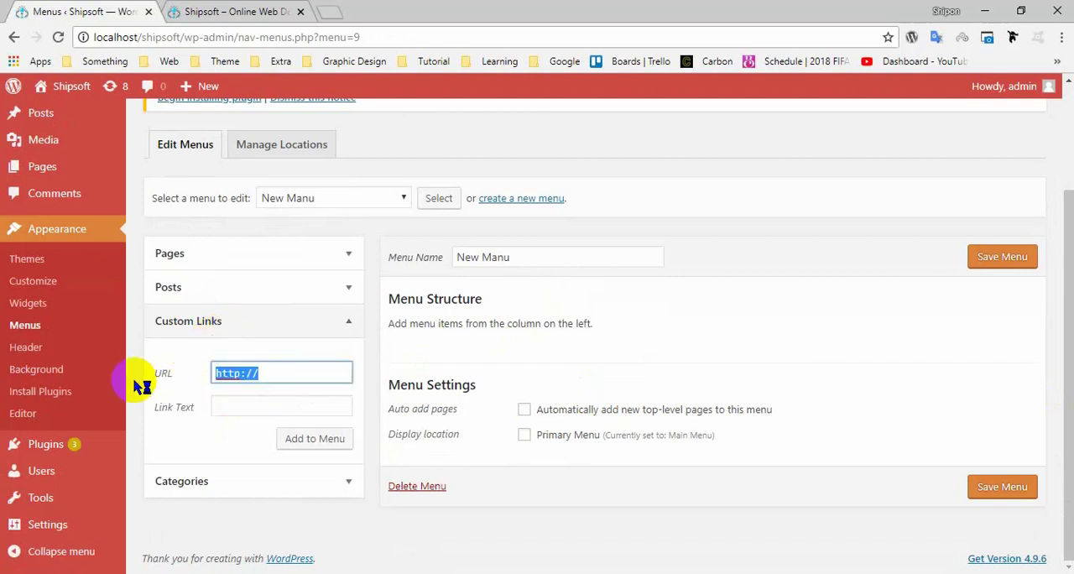
pyautogui.write('#')
pyautogui.click(270, 406)
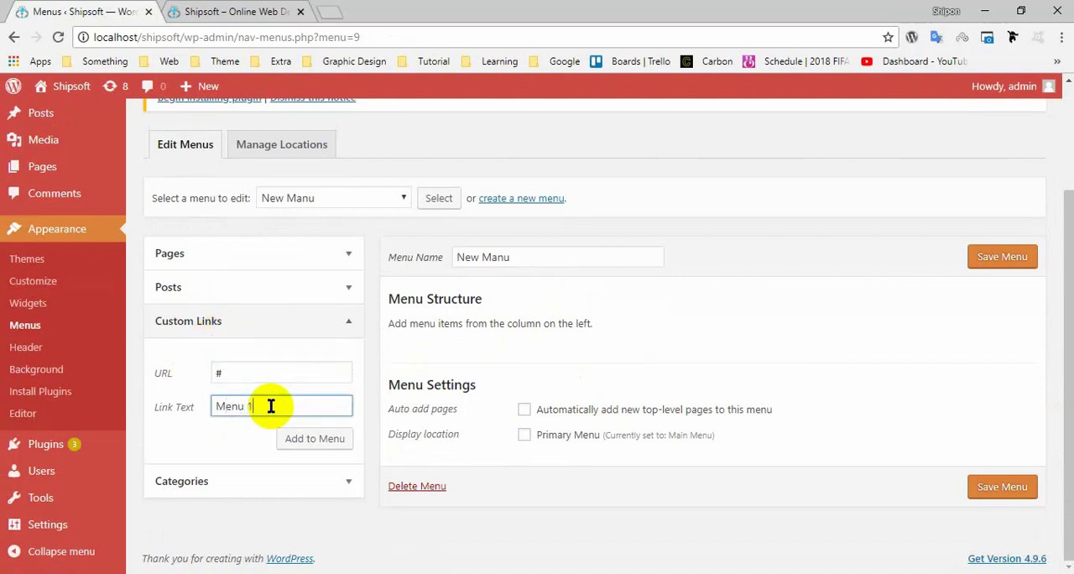
pyautogui.click(293, 437)
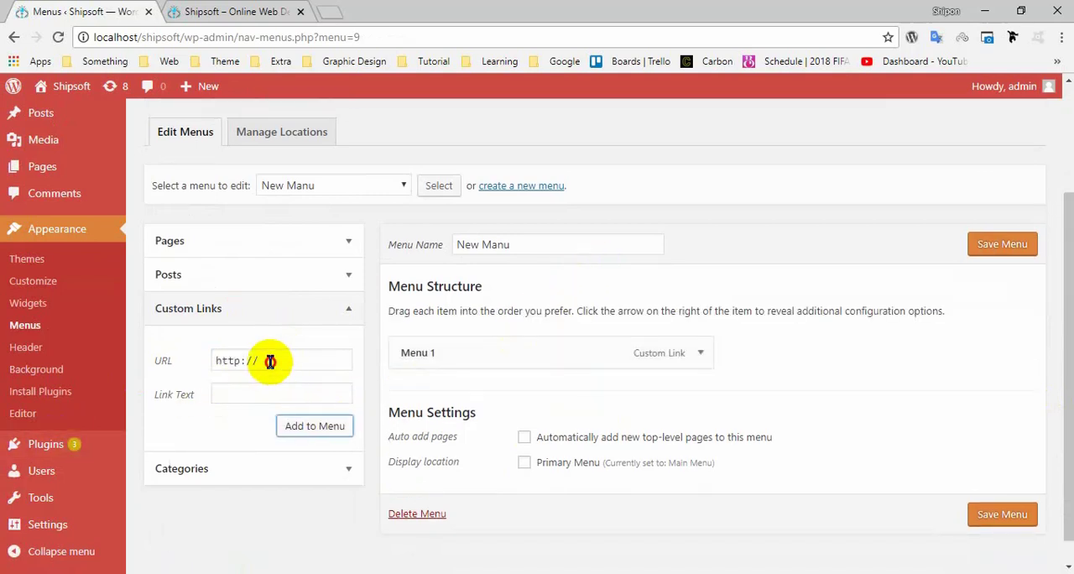
# Add a second custom link to New Manu with the URL # and the link text "Menu 2".
pyautogui.moveTo(271, 361); pyautogui.dragTo(144, 359)
pyautogui.write('#')
pyautogui.click(263, 401)
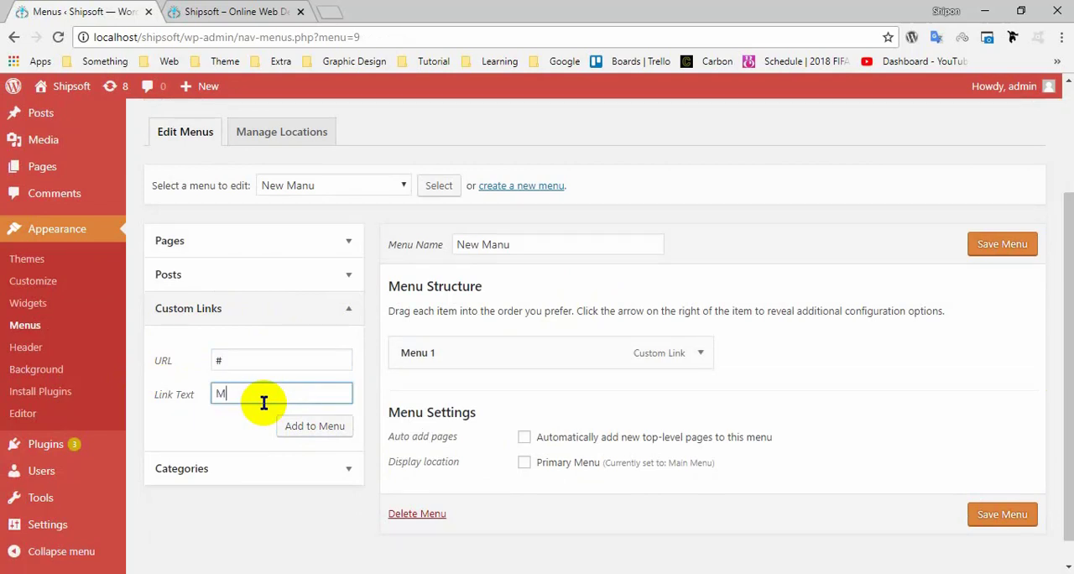
pyautogui.click(297, 424)
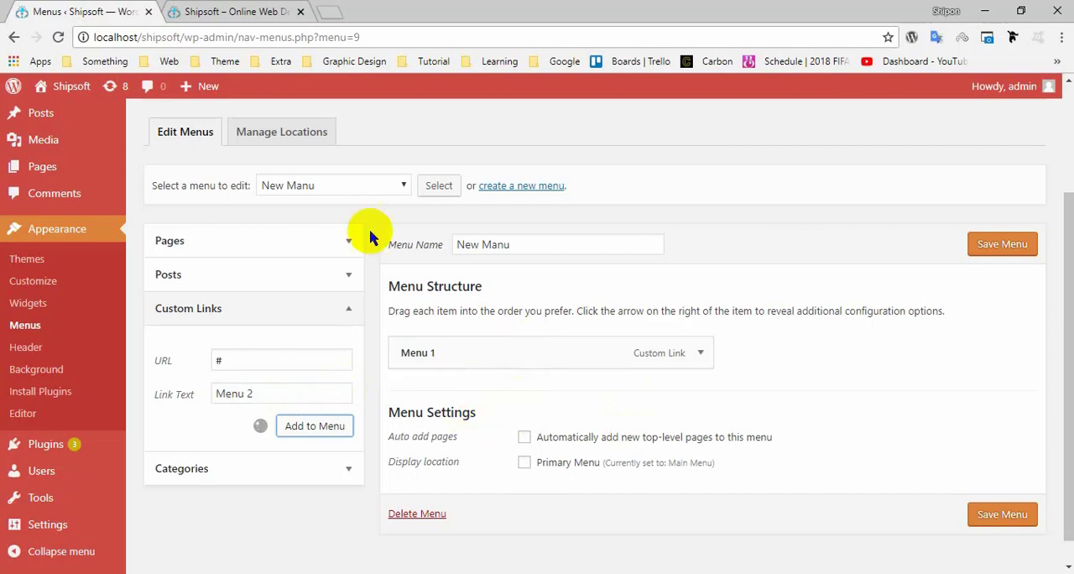
pyautogui.click(252, 12)
pyautogui.click(130, 6)
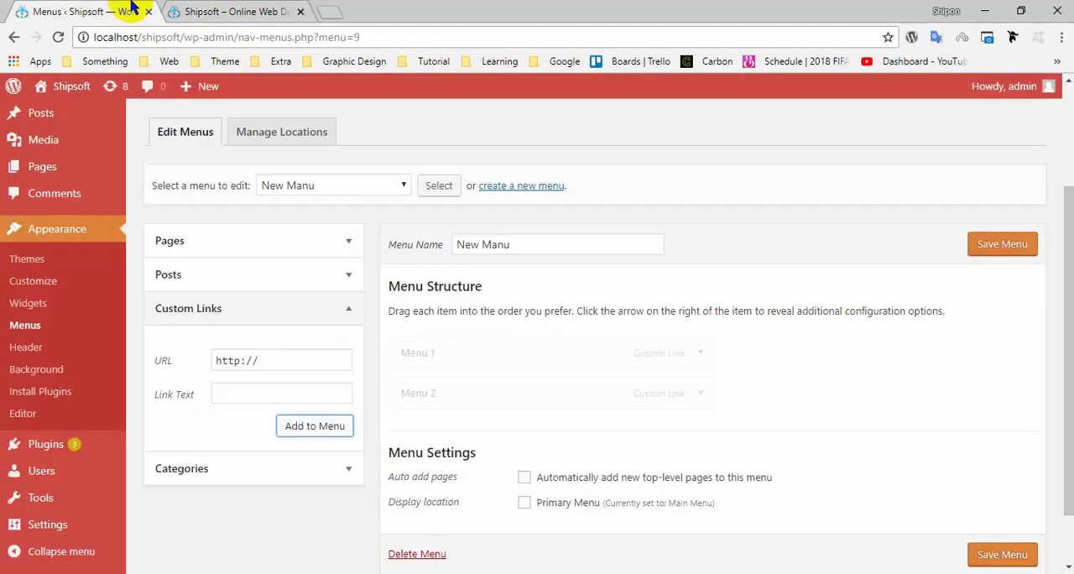
pyautogui.click(198, 5)
pyautogui.click(124, 4)
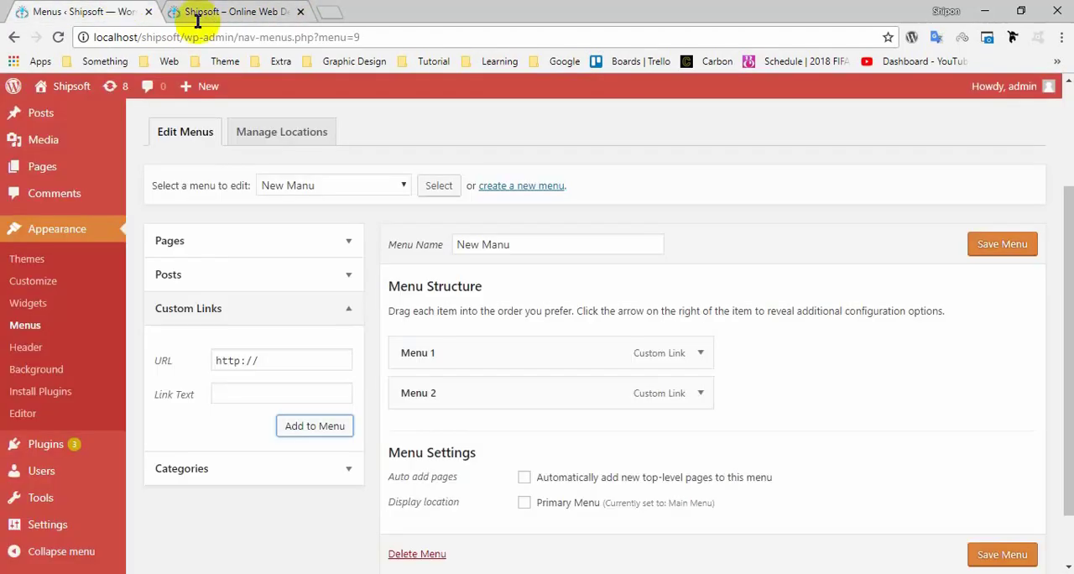
# Assign New Manu to the Primary Menu display location and save the menu.
pyautogui.scroll(-2, 455, 354)
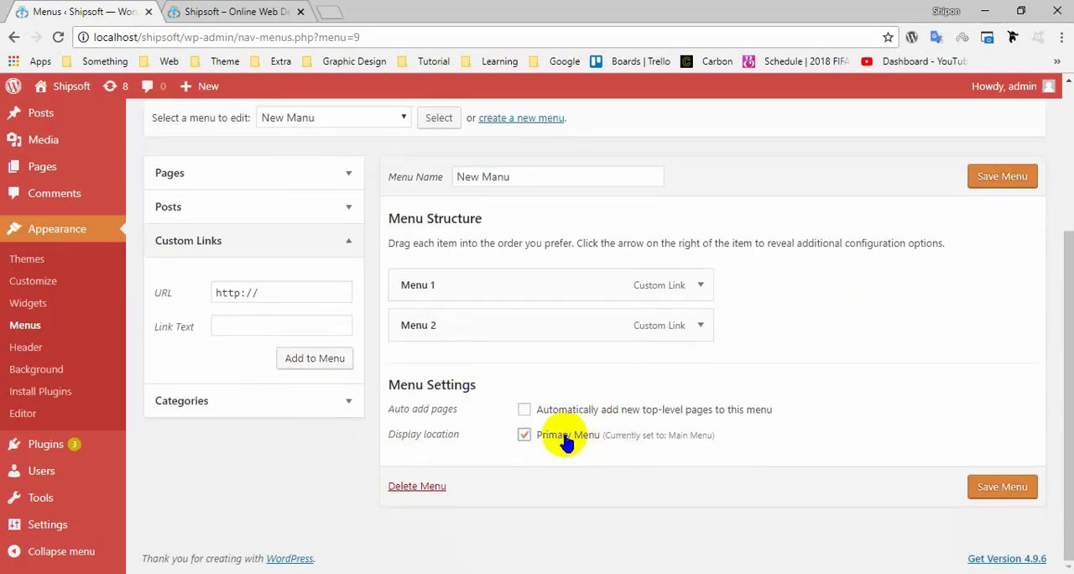
pyautogui.click(1006, 489)
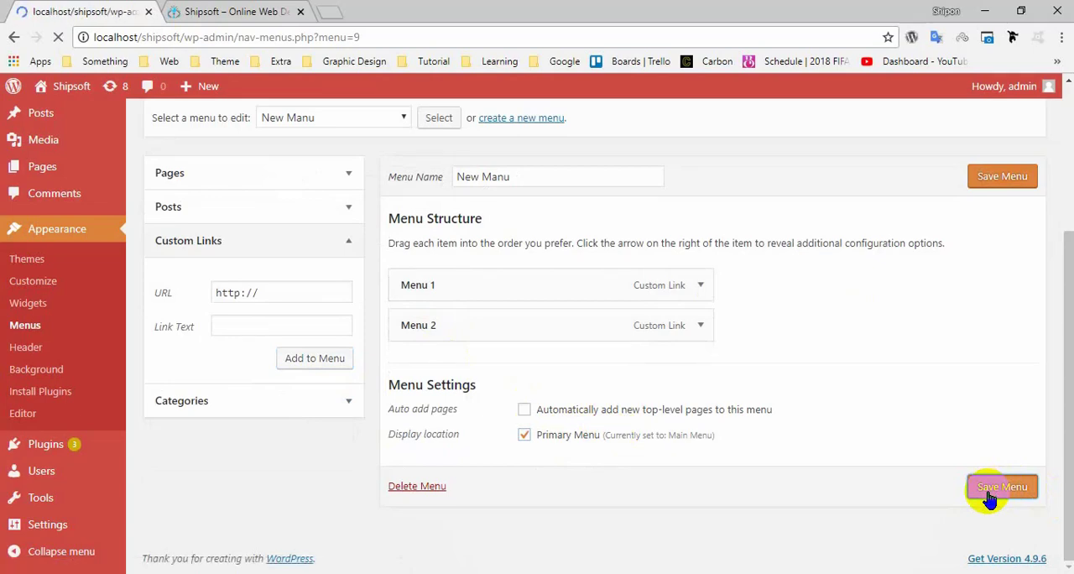
# Switch to the Shipsoft home page and reload it to check the New Manu navigation.
pyautogui.scroll(-3, 966, 491)
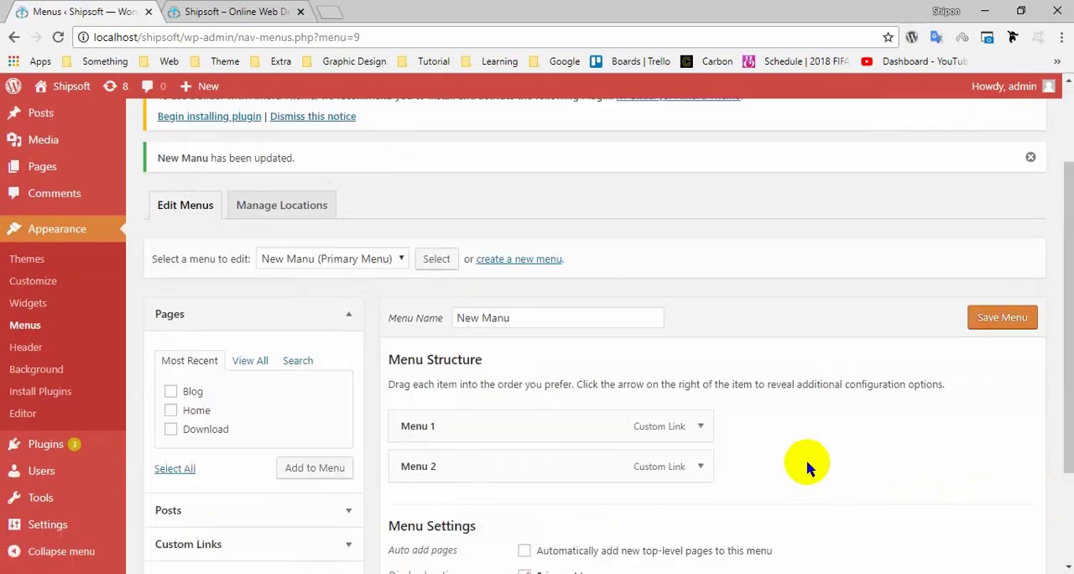
pyautogui.scroll(3, 759, 446)
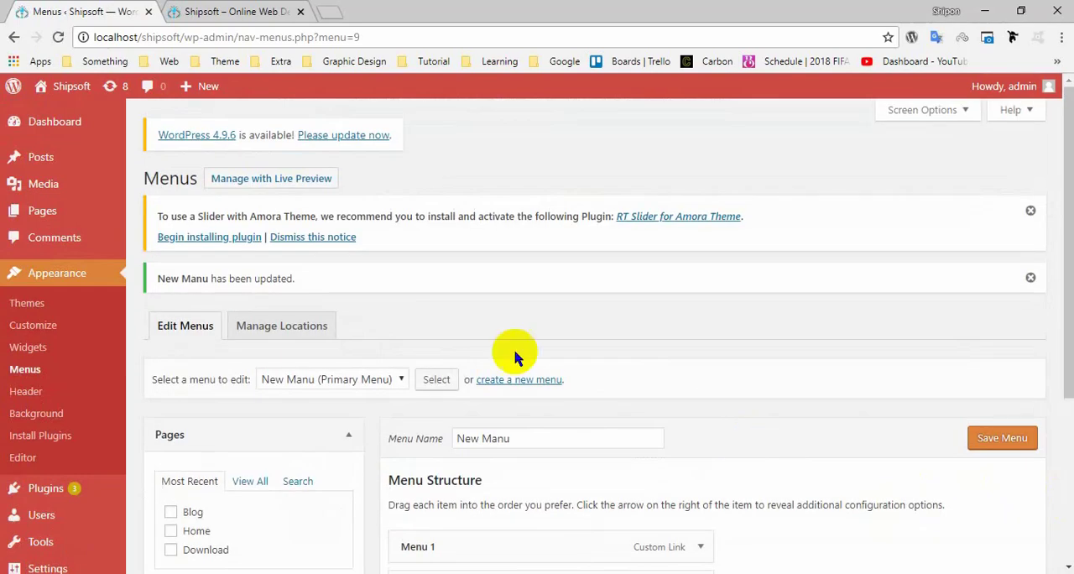
pyautogui.click(177, 8)
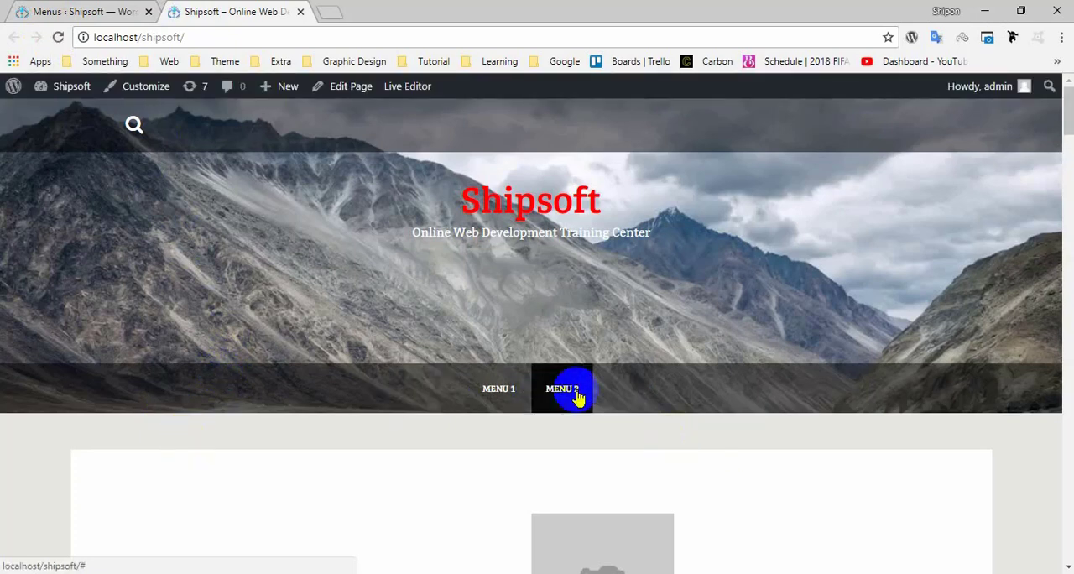
# Select the Main Menu for editing, assign it to the Primary Menu display location and save it.
pyautogui.click(126, 11)
pyautogui.scroll(-3, 666, 388)
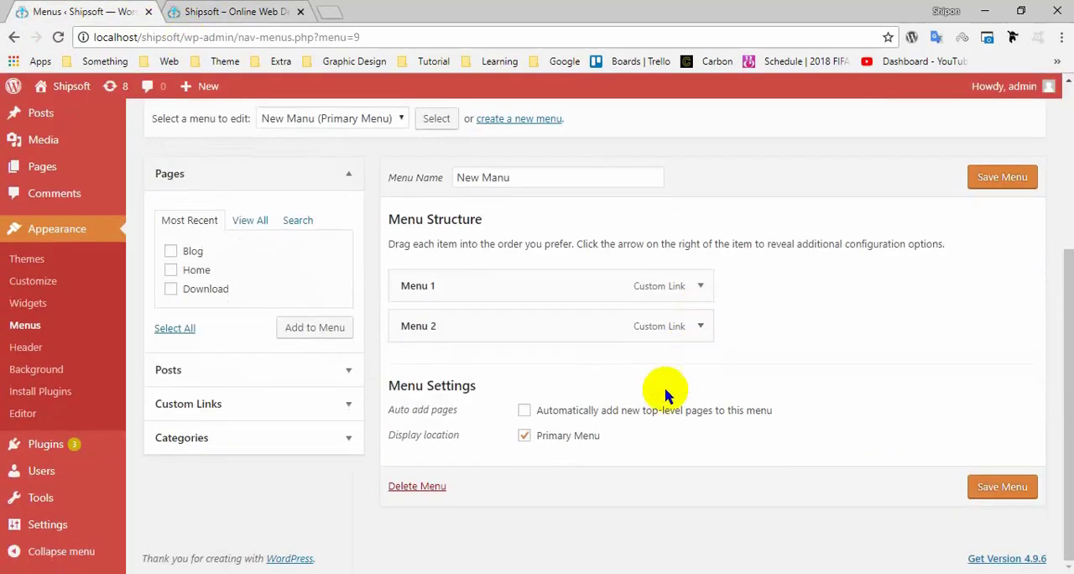
pyautogui.scroll(3, 552, 388)
pyautogui.scroll(-2, 451, 335)
pyautogui.click(357, 194)
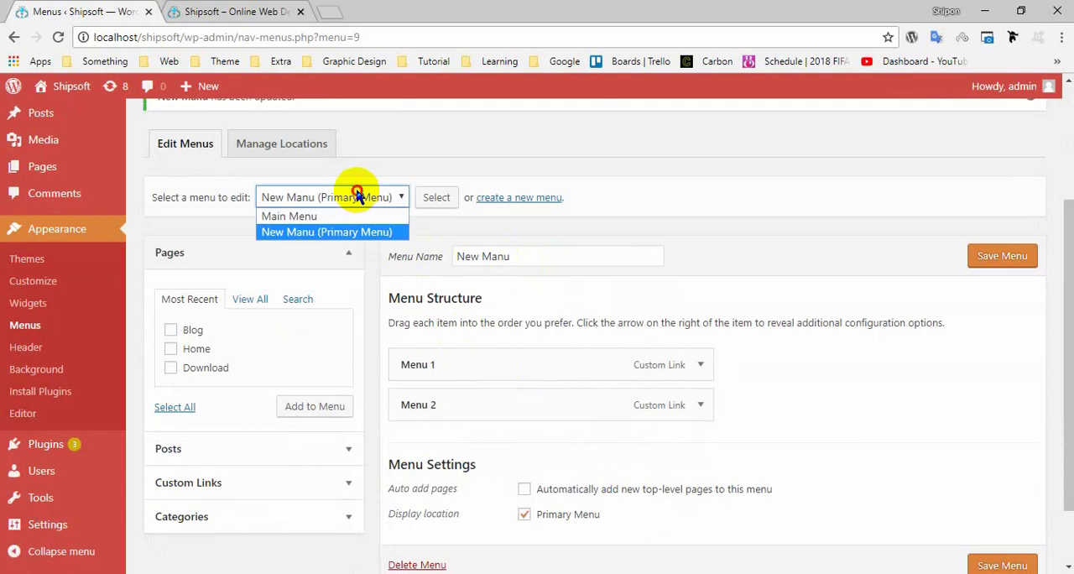
pyautogui.click(289, 216)
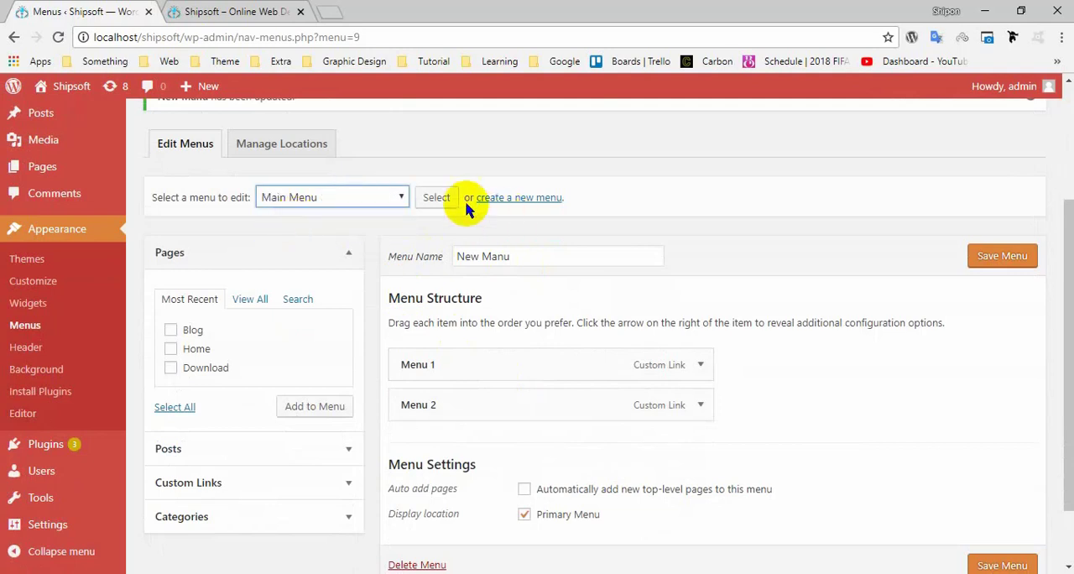
pyautogui.click(438, 198)
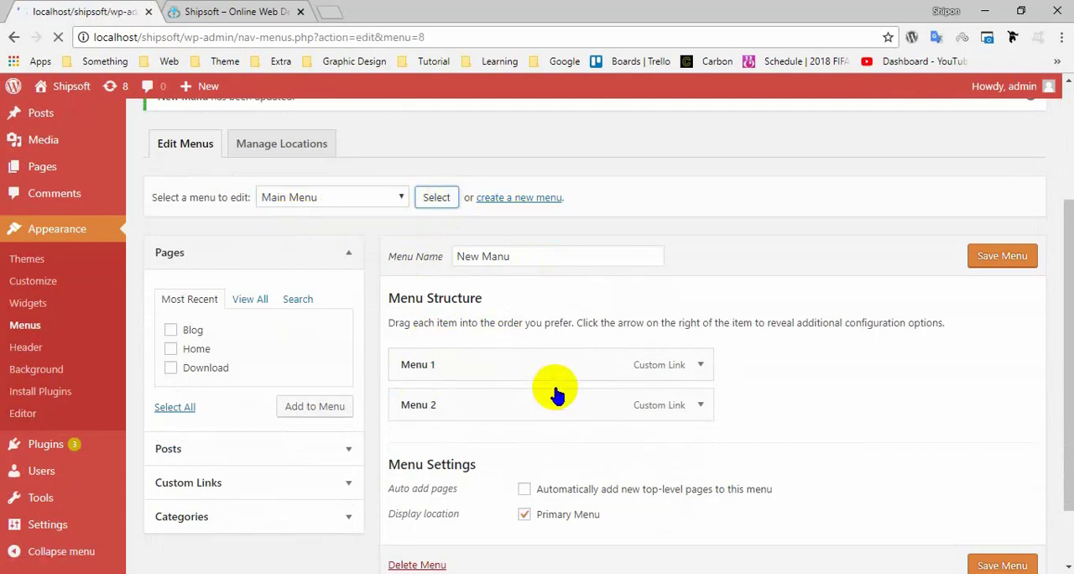
pyautogui.scroll(-3, 606, 401)
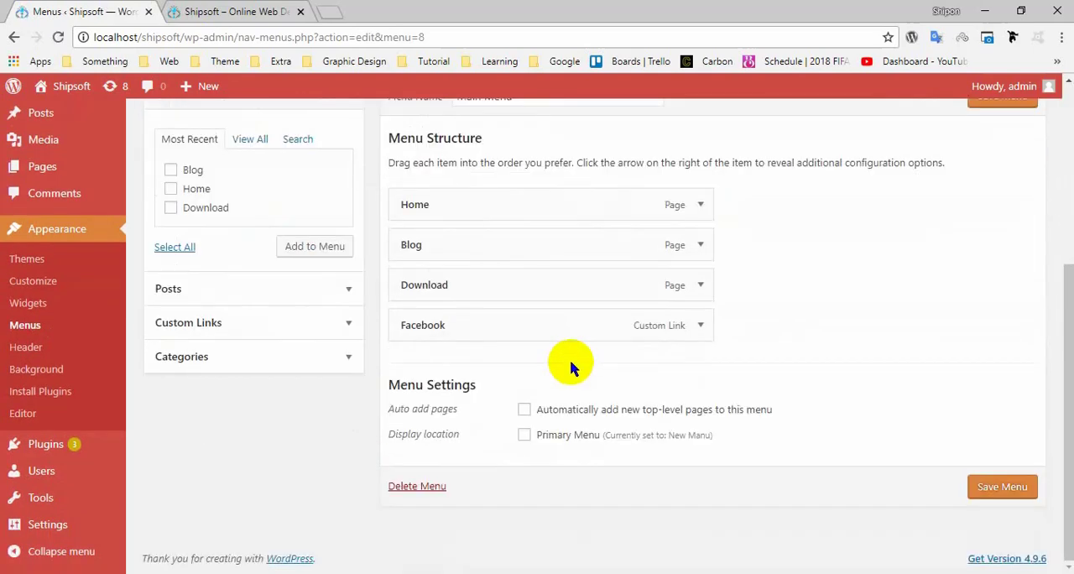
pyautogui.click(524, 435)
# Reload the Shipsoft home page to check that the navigation uses the Main Menu items.
pyautogui.click(240, 10)
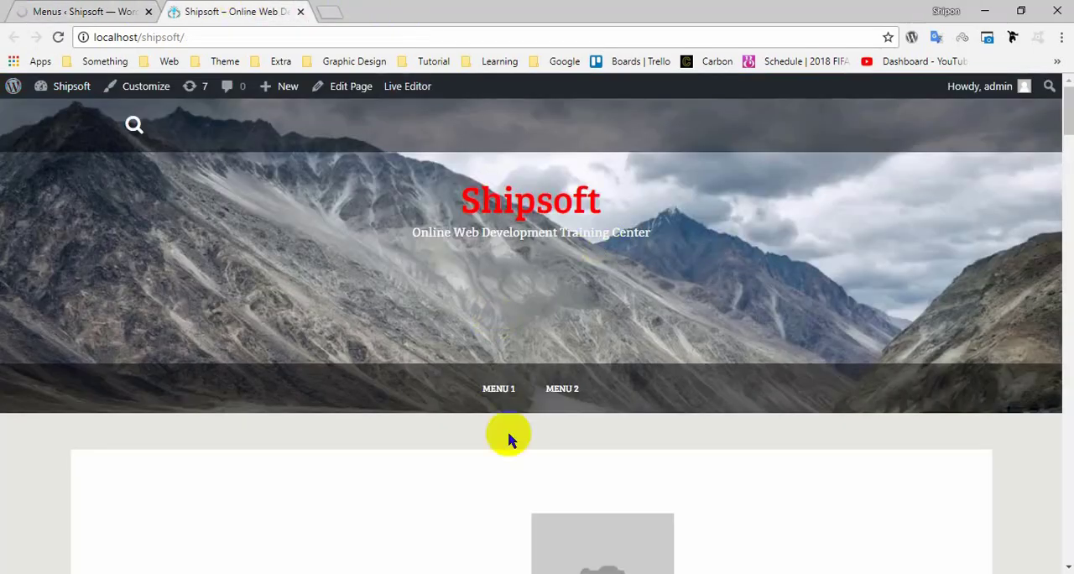
pyautogui.click(84, 12)
pyautogui.click(277, 12)
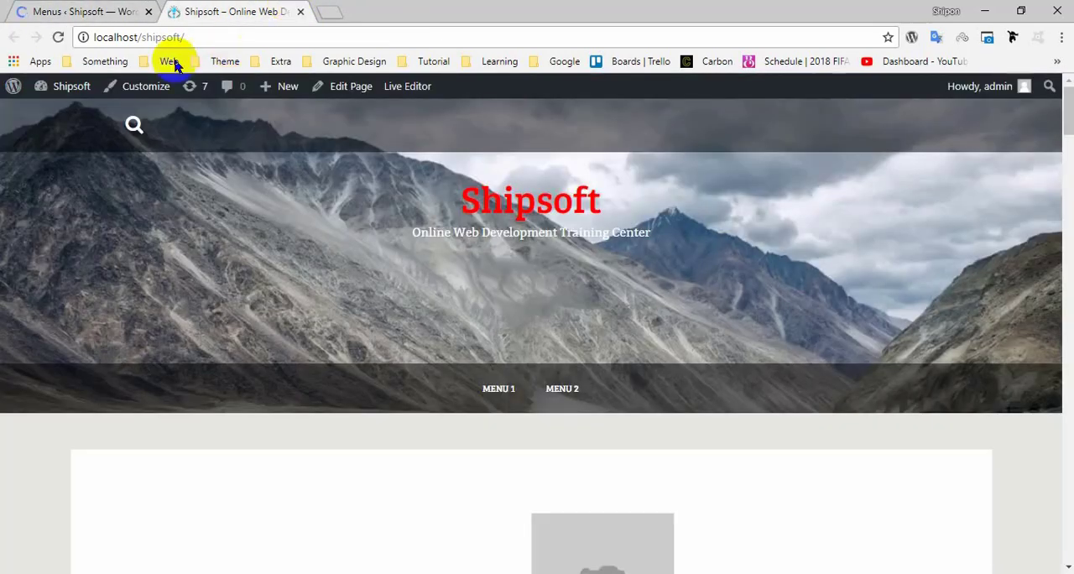
pyautogui.click(58, 37)
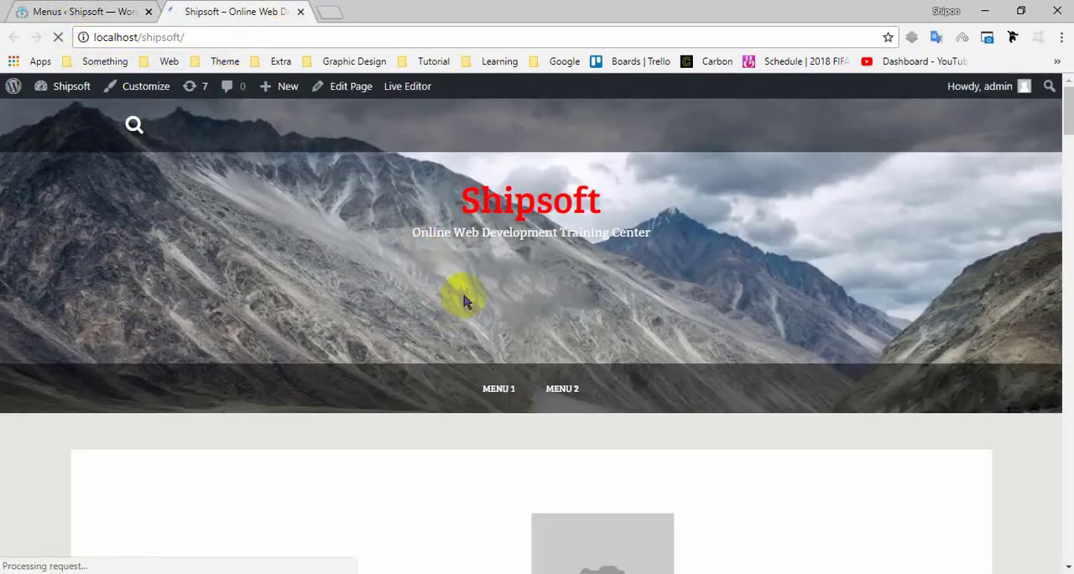
# Open the theme Customizer from the WordPress admin and go to its Menus section.
pyautogui.click(143, 9)
pyautogui.click(82, 330)
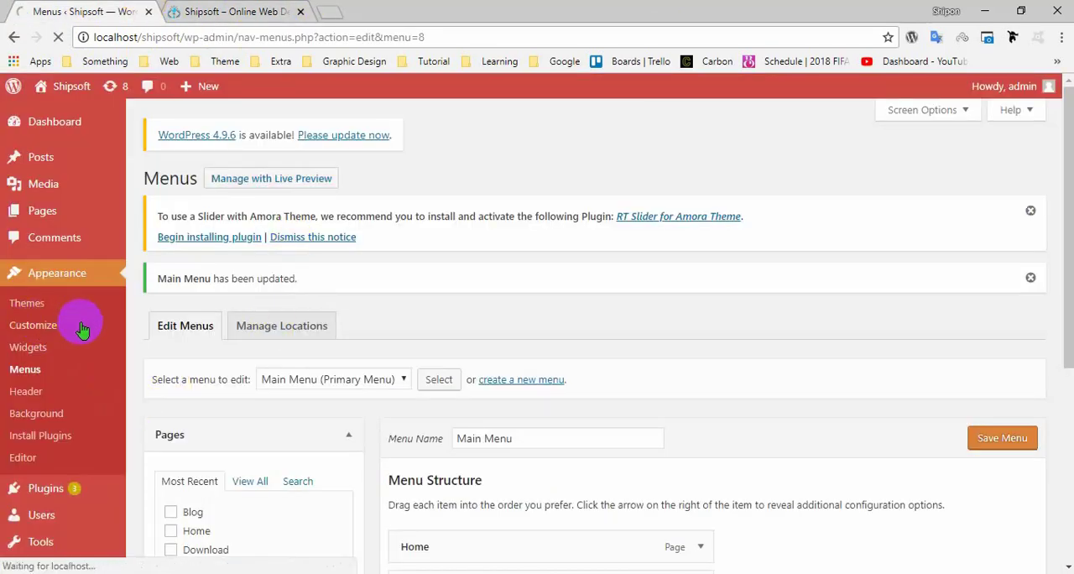
pyautogui.click(191, 11)
pyautogui.click(25, 10)
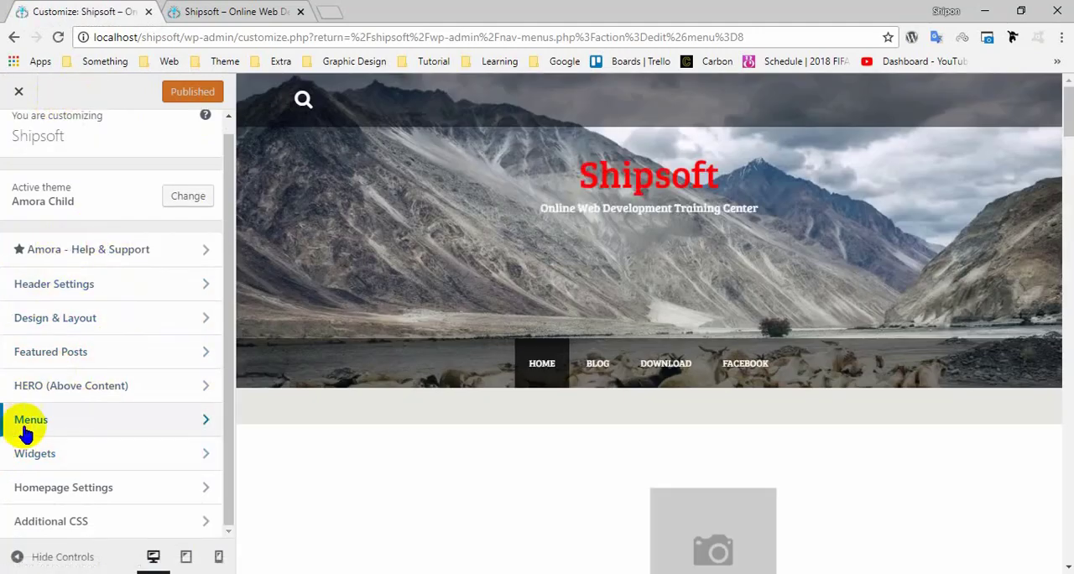
pyautogui.click(180, 430)
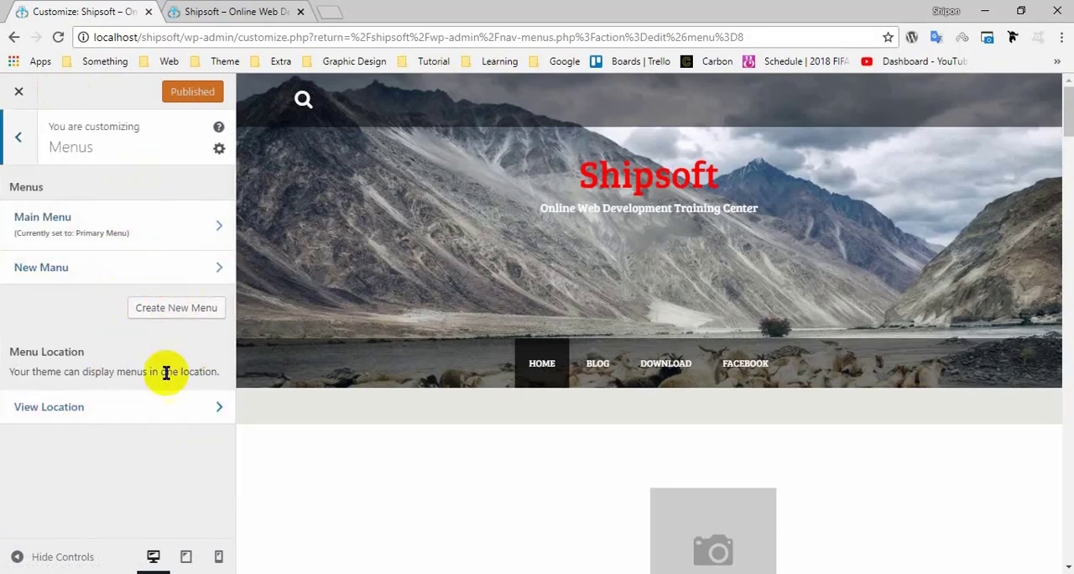
# Create a new menu named "Notun Menu" in the Customizer and assign it to the Primary Menu location.
pyautogui.click(183, 316)
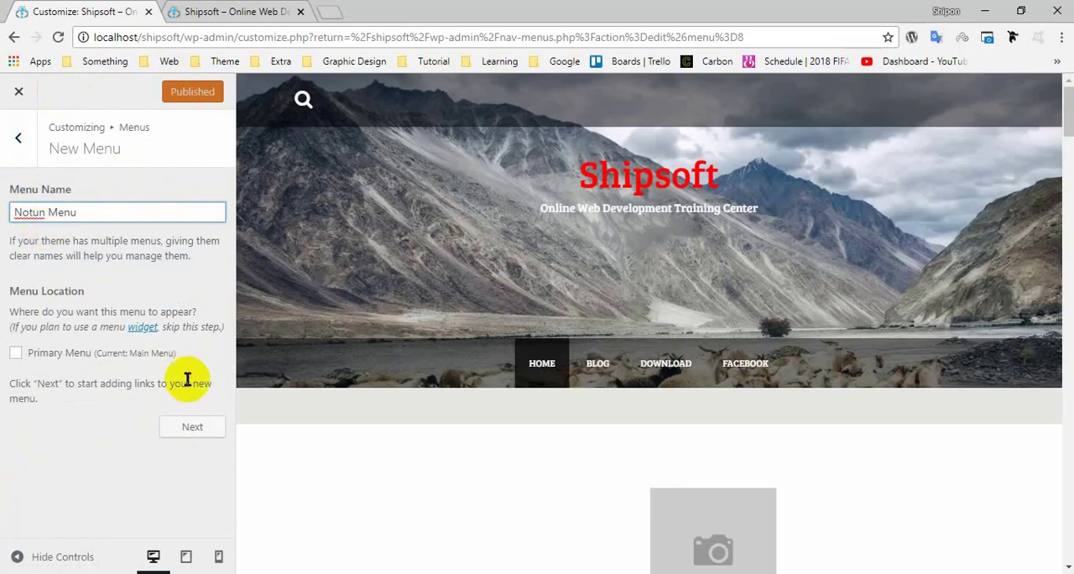
pyautogui.click(65, 412)
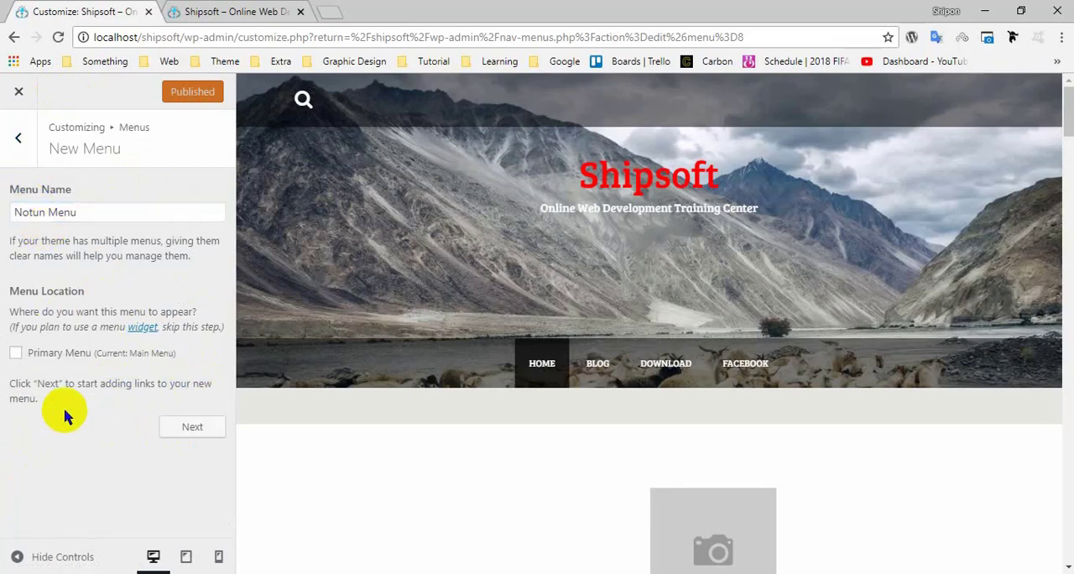
pyautogui.click(17, 353)
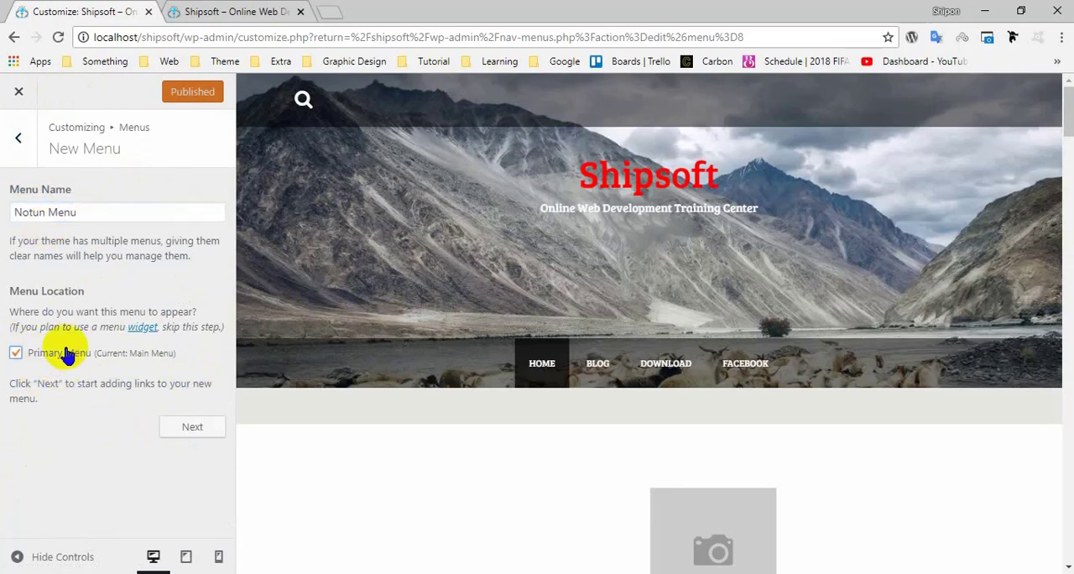
pyautogui.click(189, 430)
# Add a custom link with the URL "#" and the link text "Notun Menu 1" to the Notun Menu.
pyautogui.click(159, 315)
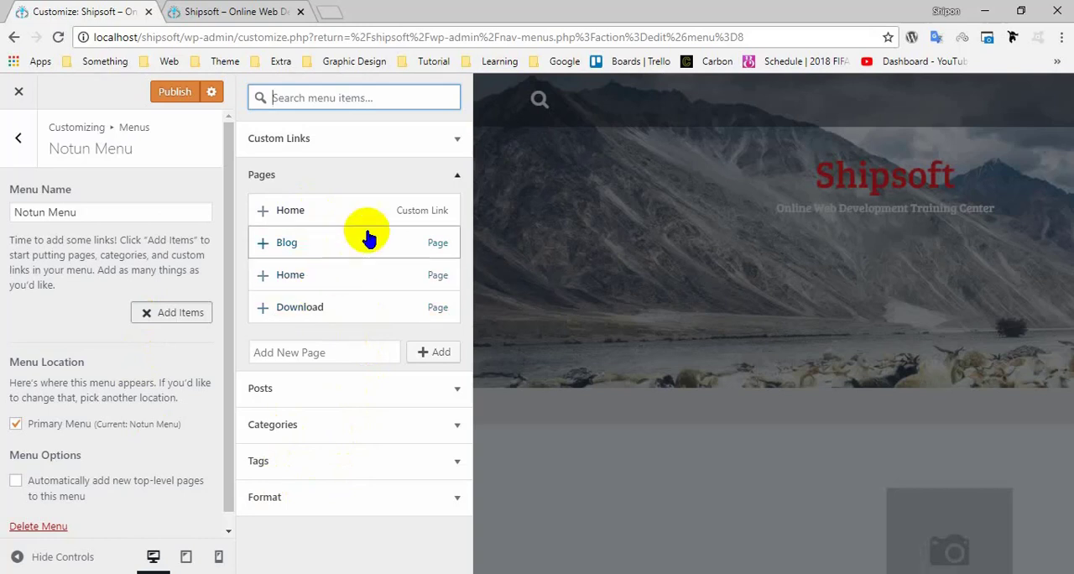
pyautogui.click(439, 147)
pyautogui.moveTo(391, 165); pyautogui.dragTo(263, 171)
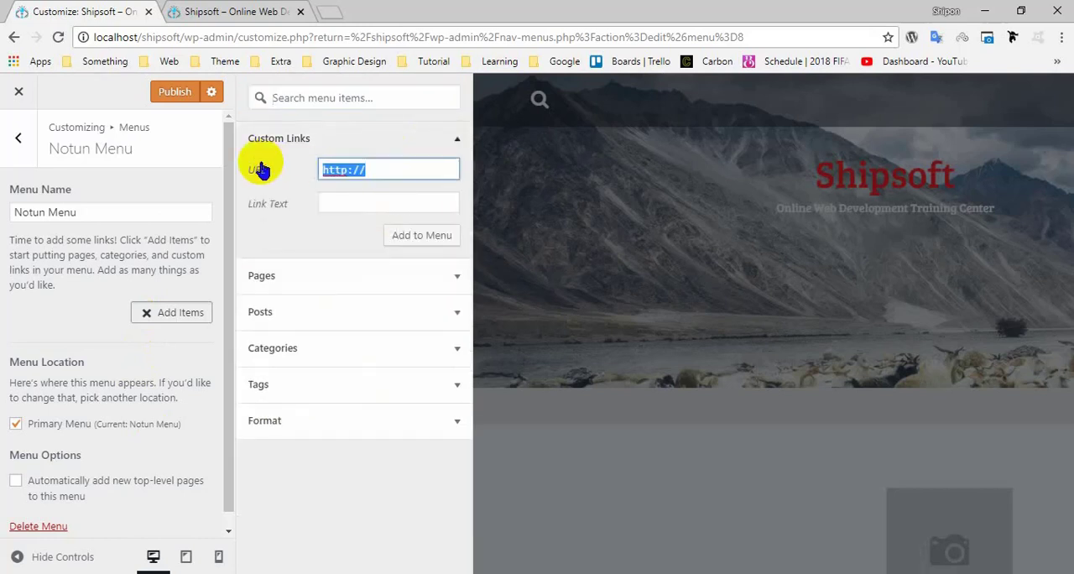
pyautogui.write('#')
pyautogui.click(348, 202)
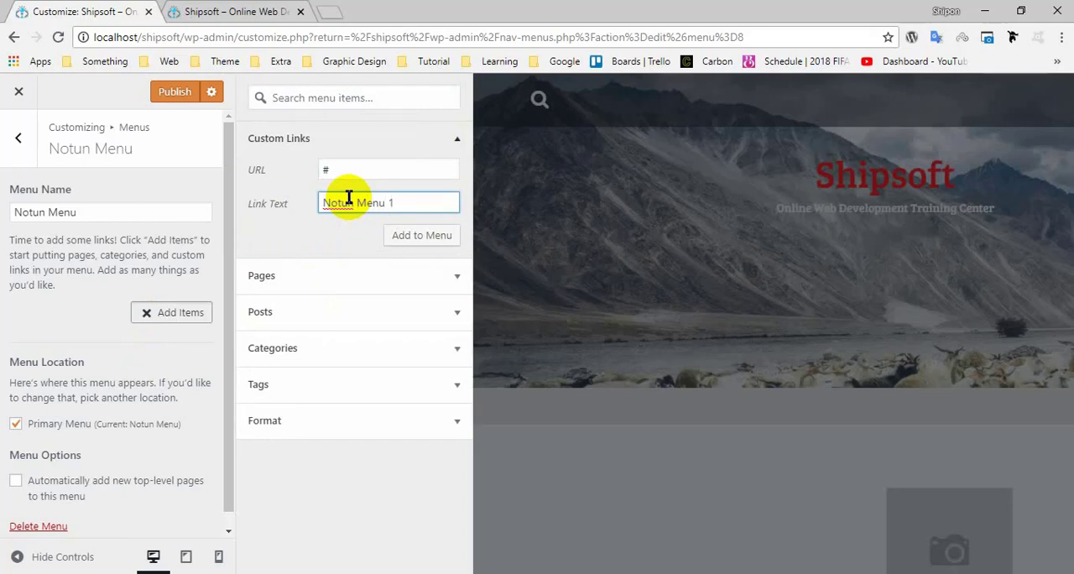
pyautogui.press('Return')
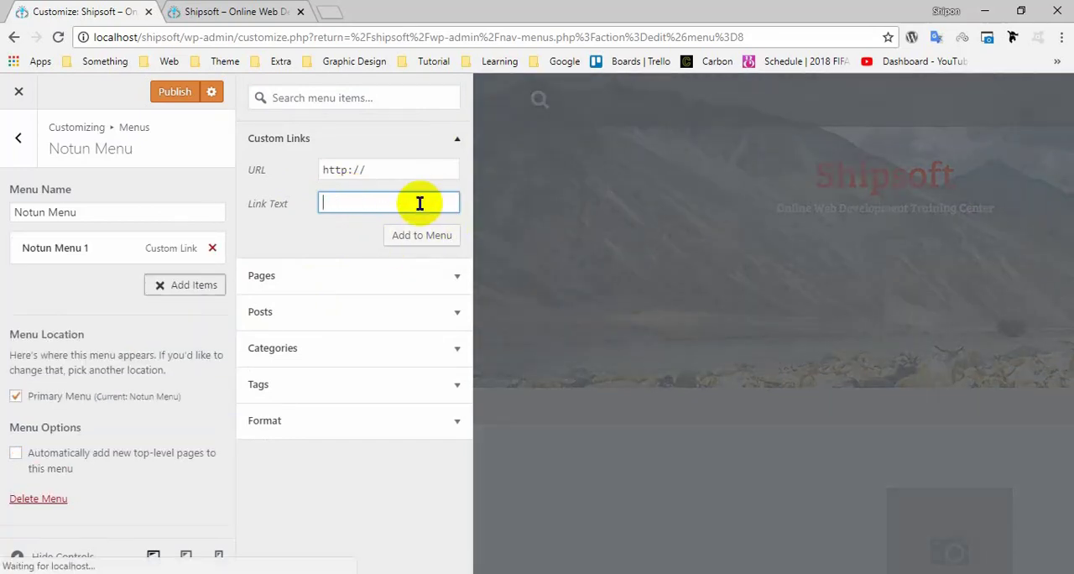
# Add a second custom link "Notum Menu 2" with the URL "#" to the Notun Menu and publish the changes.
pyautogui.hotkey('shift', 'Tab')
pyautogui.click(419, 203)
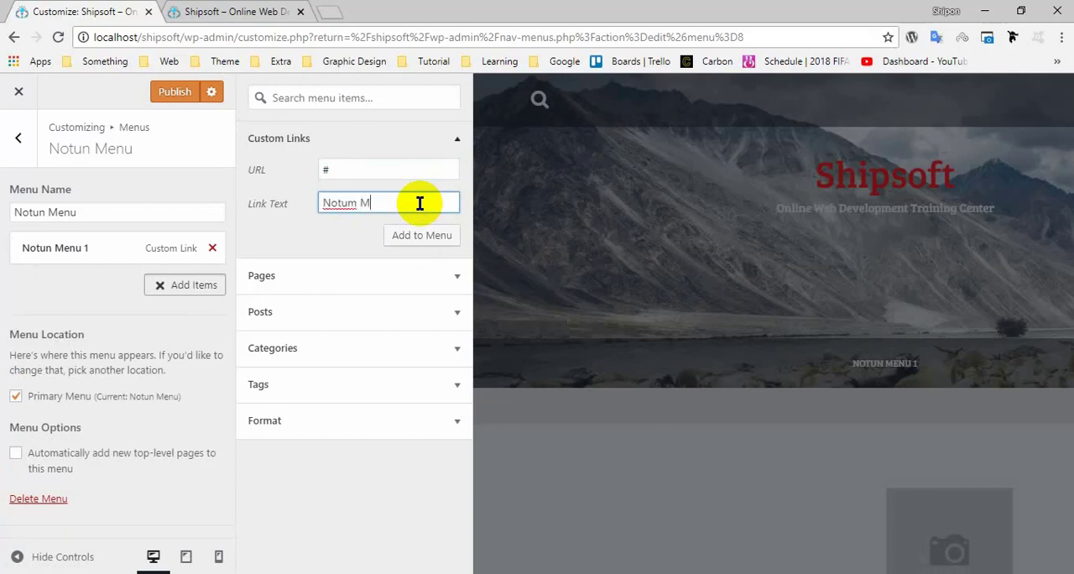
pyautogui.press('Return')
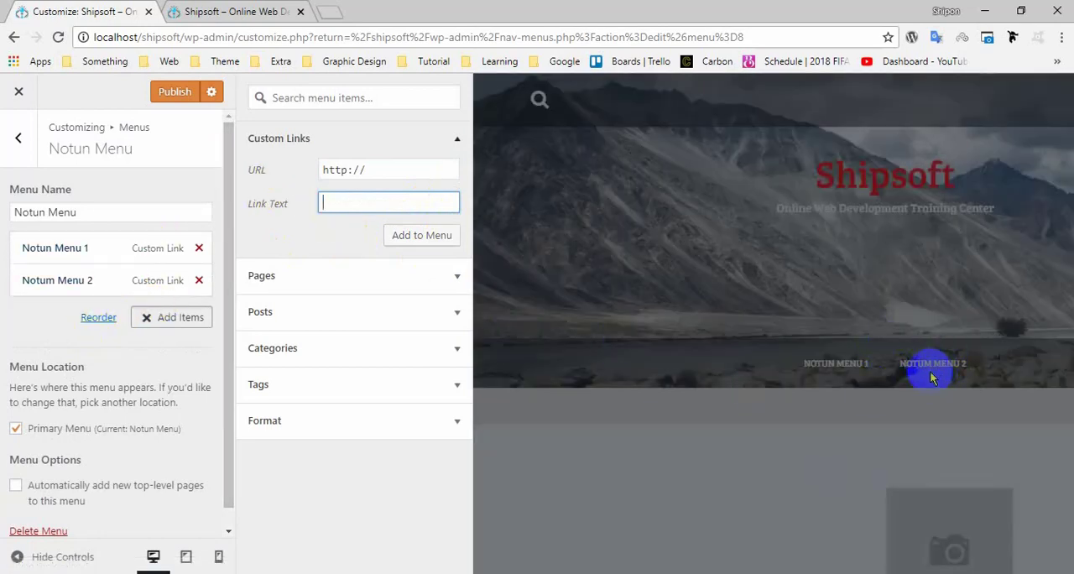
pyautogui.click(171, 92)
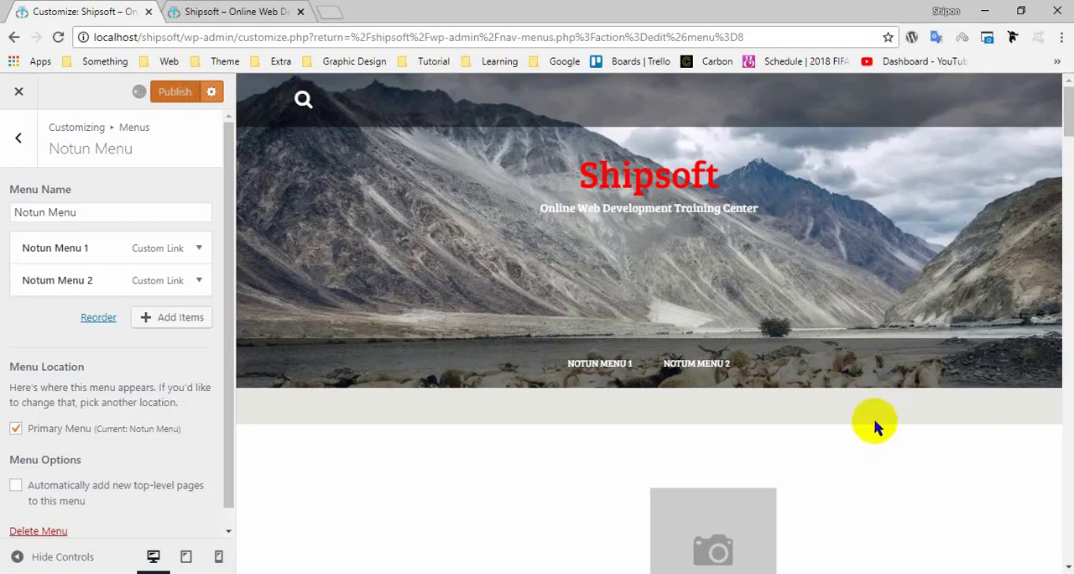
pyautogui.click(719, 363)
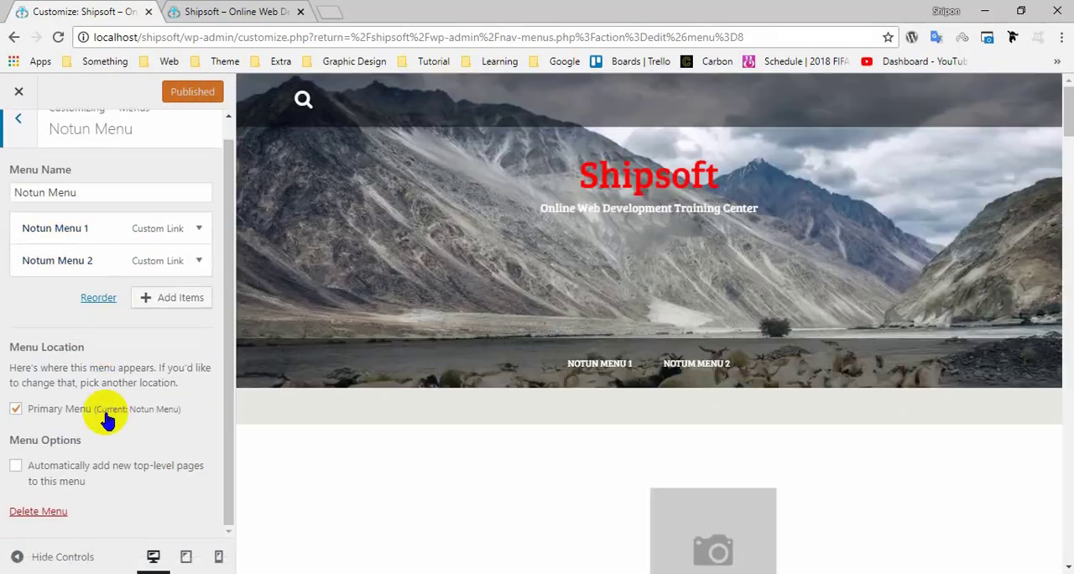
# Delete the Notun Menu and the New Manu in the Customizer.
pyautogui.click(38, 512)
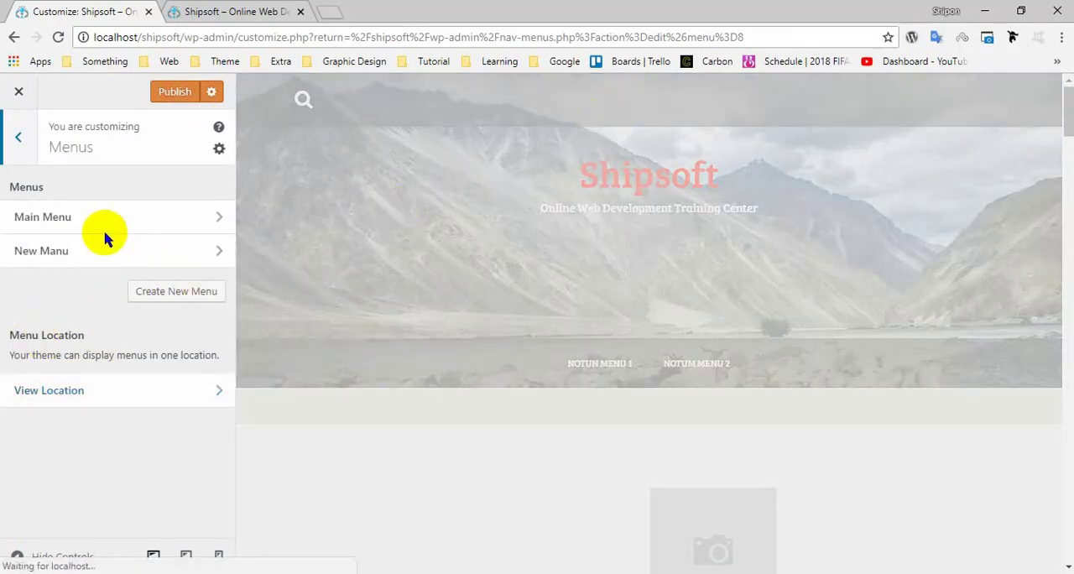
pyautogui.click(85, 252)
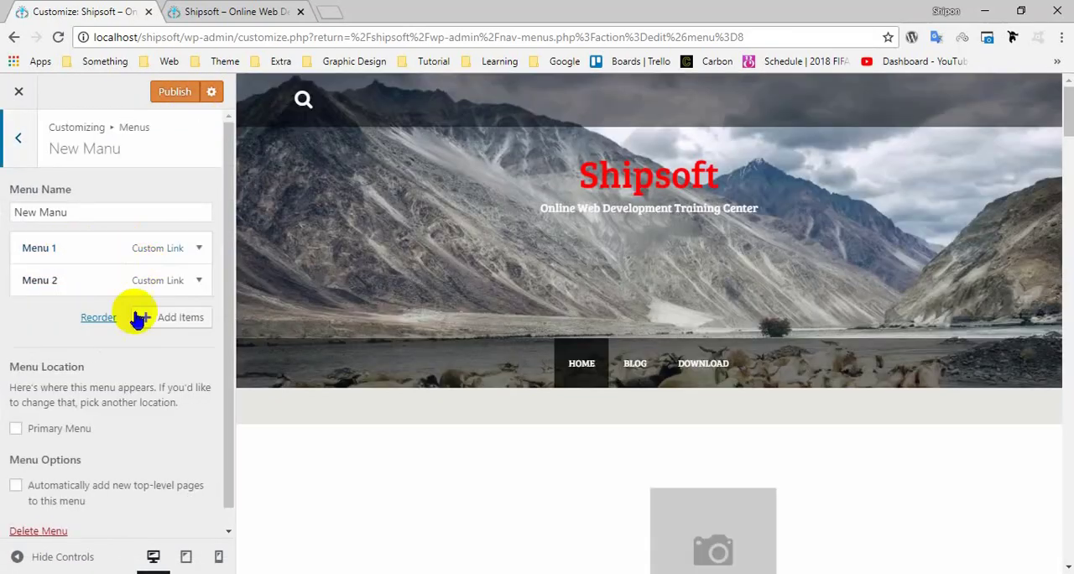
pyautogui.click(33, 512)
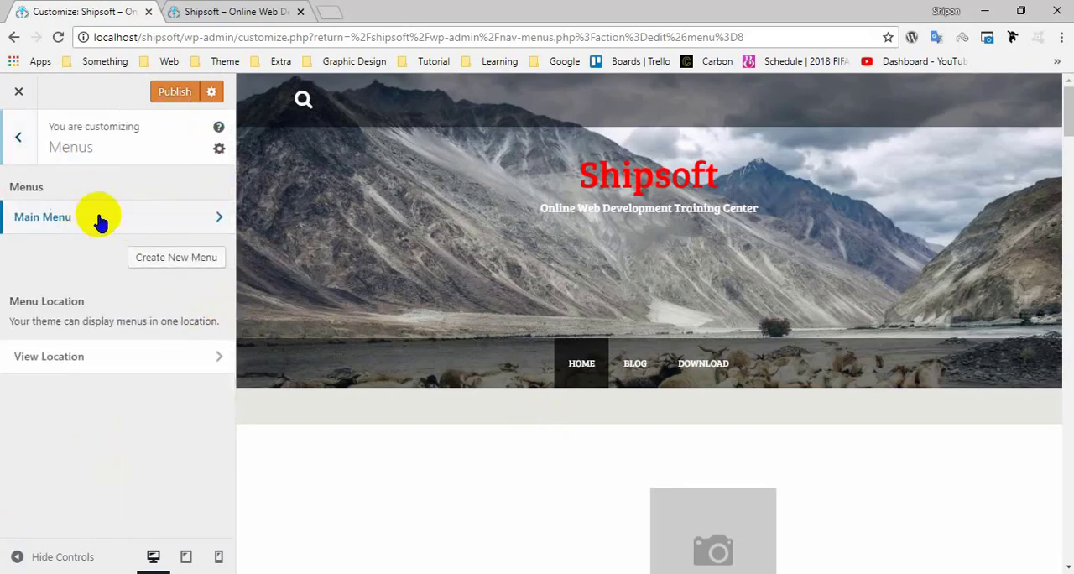
# Assign the Main Menu to the Primary Menu location, publish the changes and close the Customizer.
pyautogui.click(99, 221)
pyautogui.scroll(-2, 78, 389)
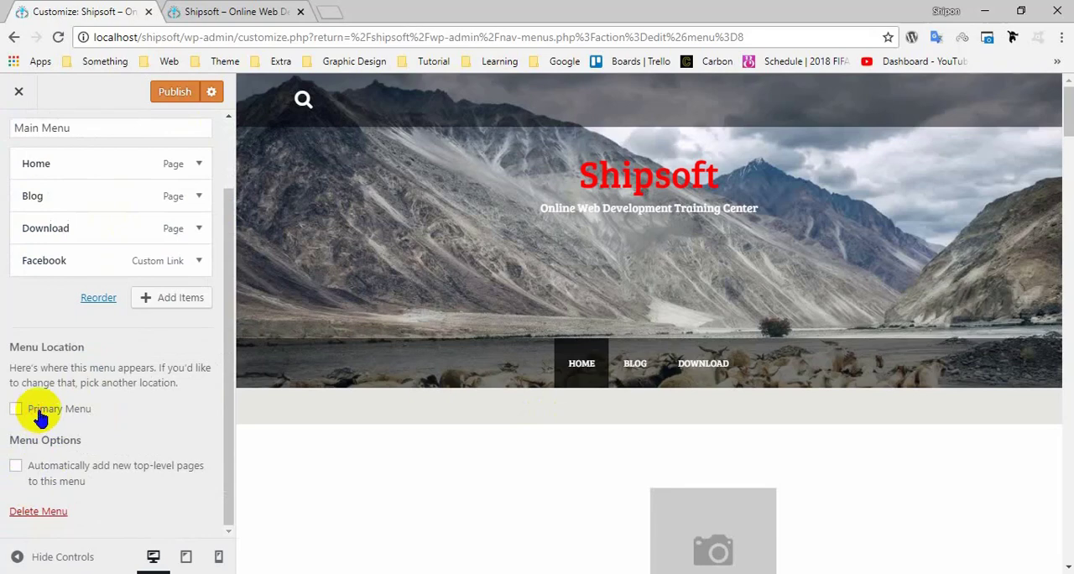
pyautogui.click(38, 413)
pyautogui.click(186, 94)
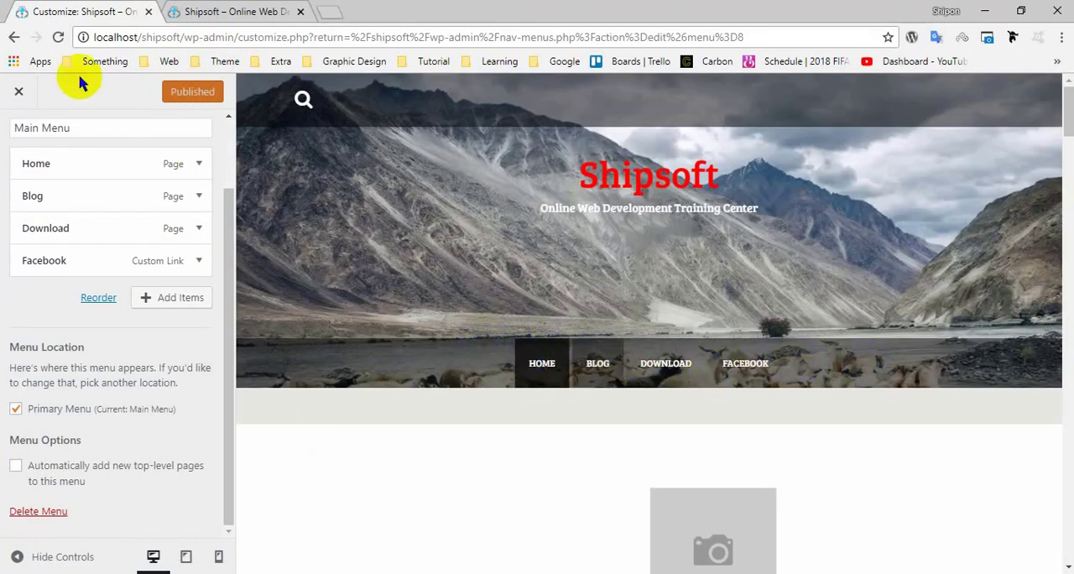
pyautogui.click(19, 91)
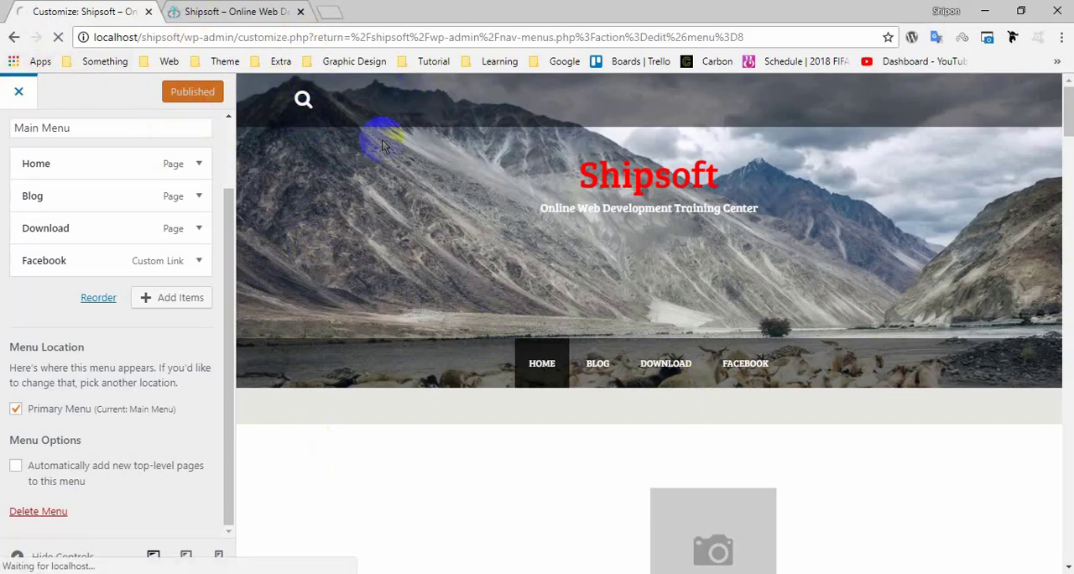